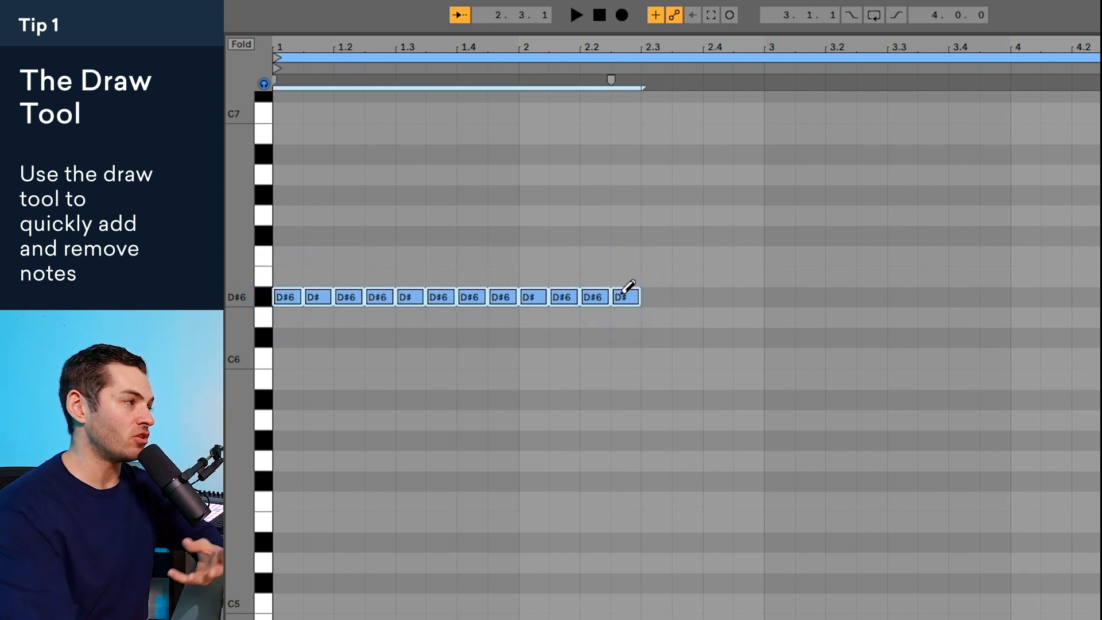
# Step: Extend the D#6 sixteenth-style run to bar 4 with the Draw tool and erase every note in that row
pyautogui.click(630, 285)
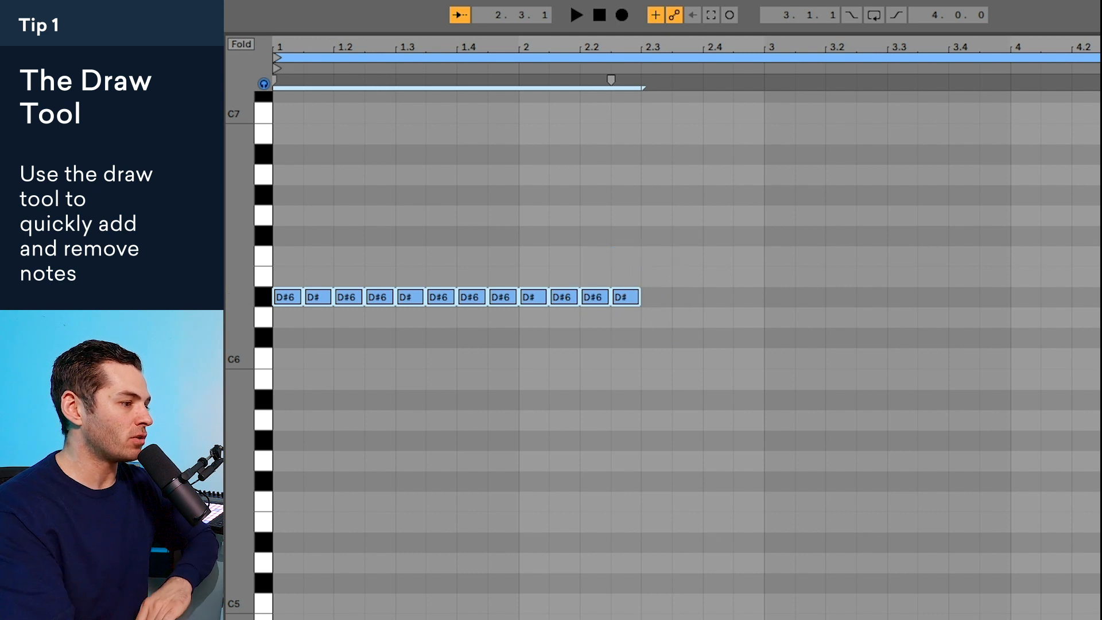
pyautogui.moveTo(636, 296); pyautogui.dragTo(1038, 292)
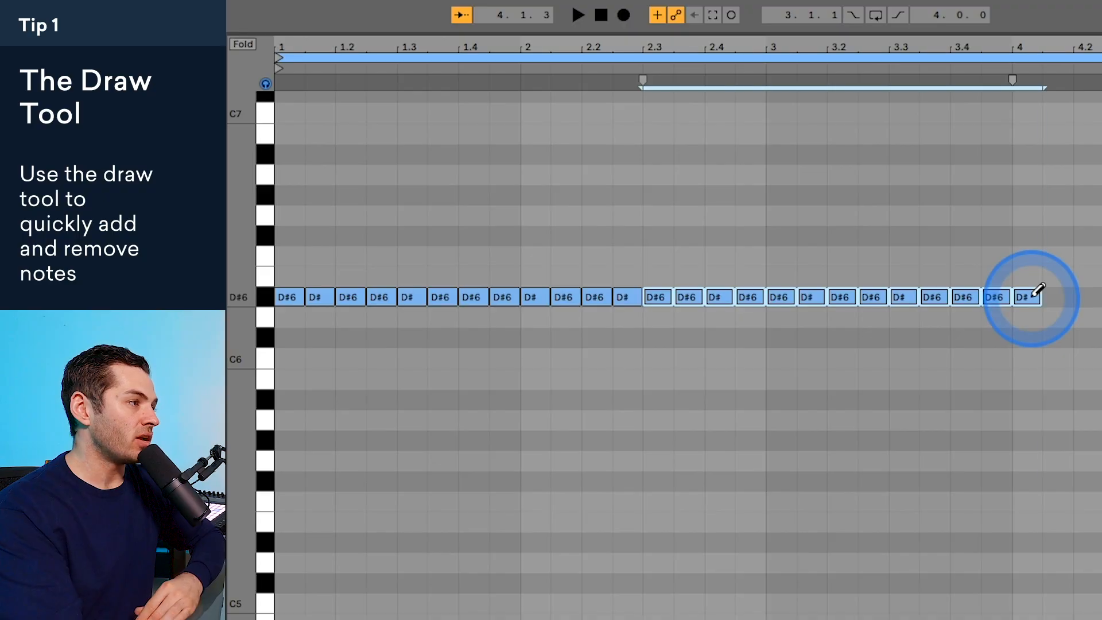
pyautogui.moveTo(1033, 293)
pyautogui.mouseDown()
pyautogui.moveTo(308, 285)
pyautogui.moveTo(294, 294)
pyautogui.mouseUp()
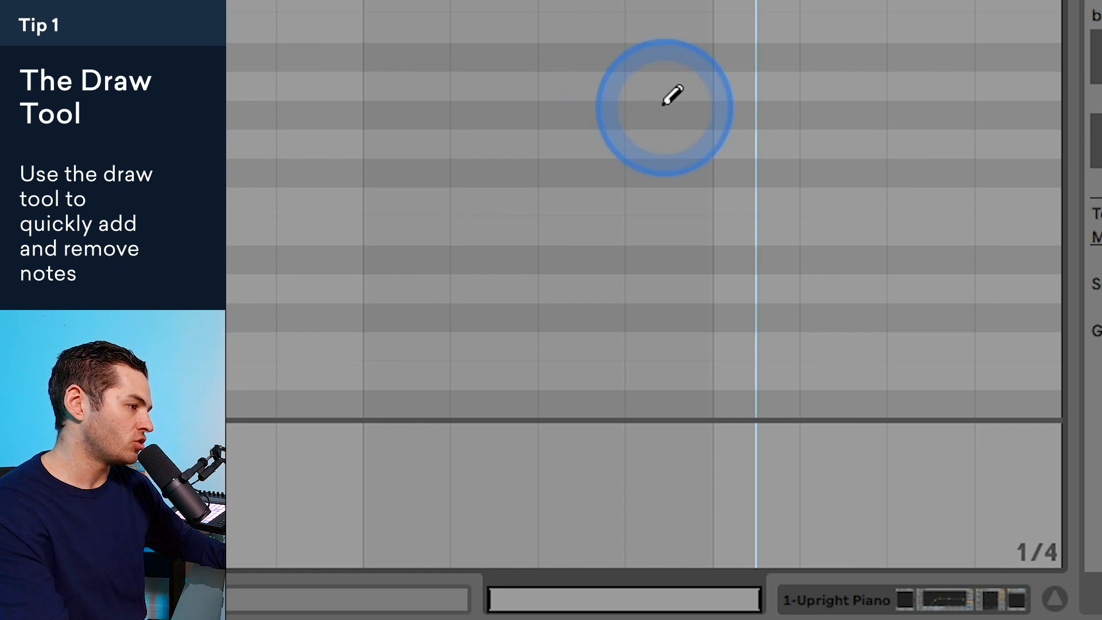
# Step: Widen the grid to one bar and draw one-bar notes C6, A#5, G#5 and G5 descending across bars 1 to 4
pyautogui.hotkey('ctrl', '2')
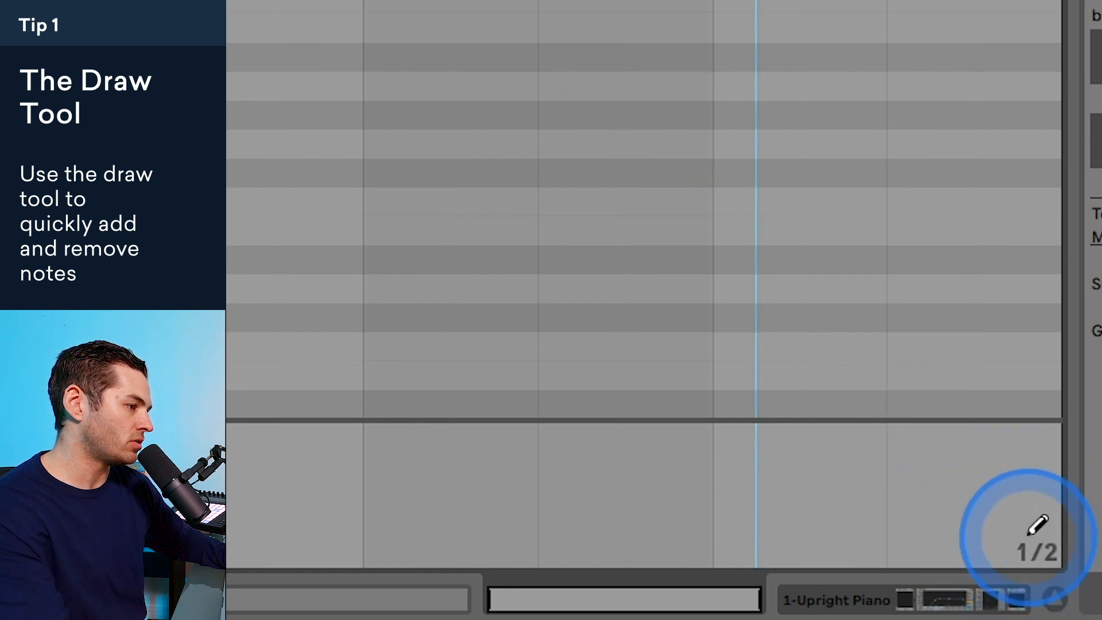
pyautogui.hotkey('ctrl', '2')
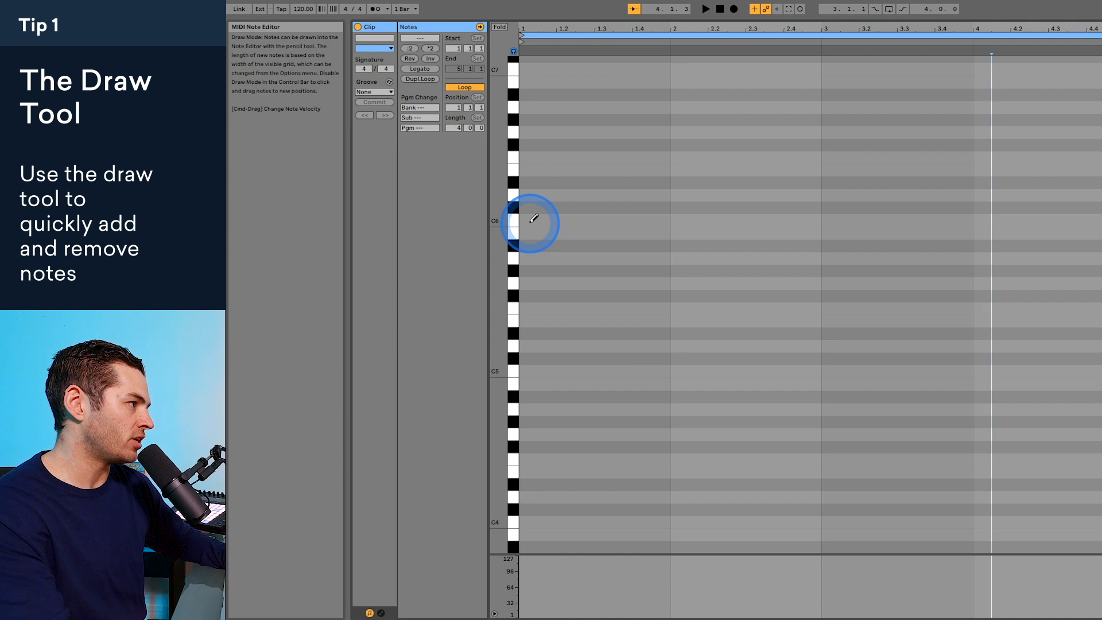
pyautogui.click(533, 218)
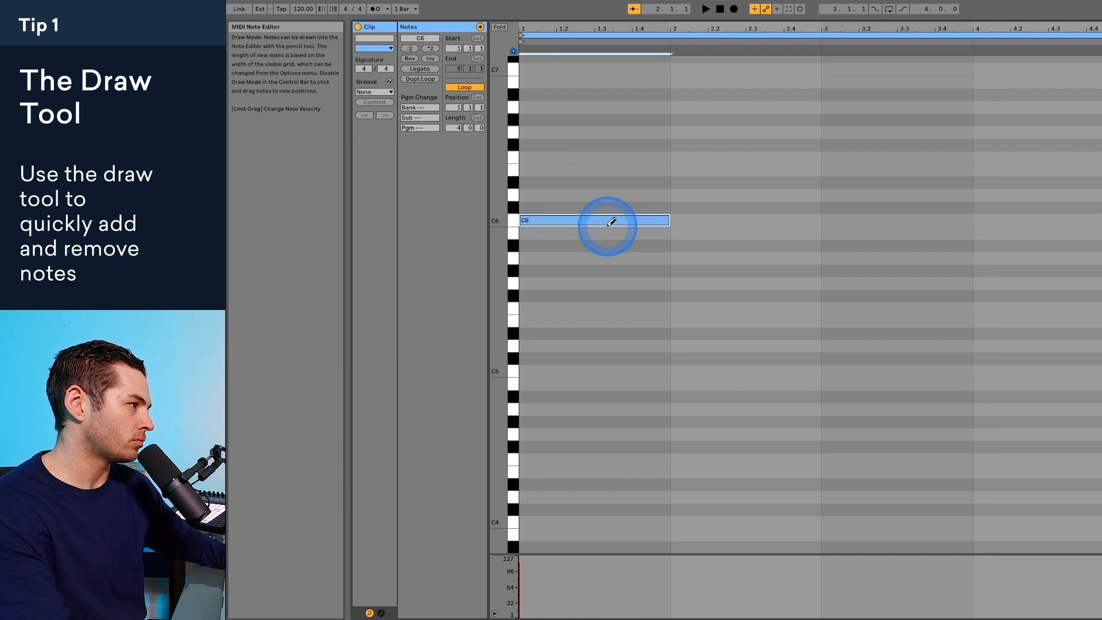
pyautogui.click(681, 246)
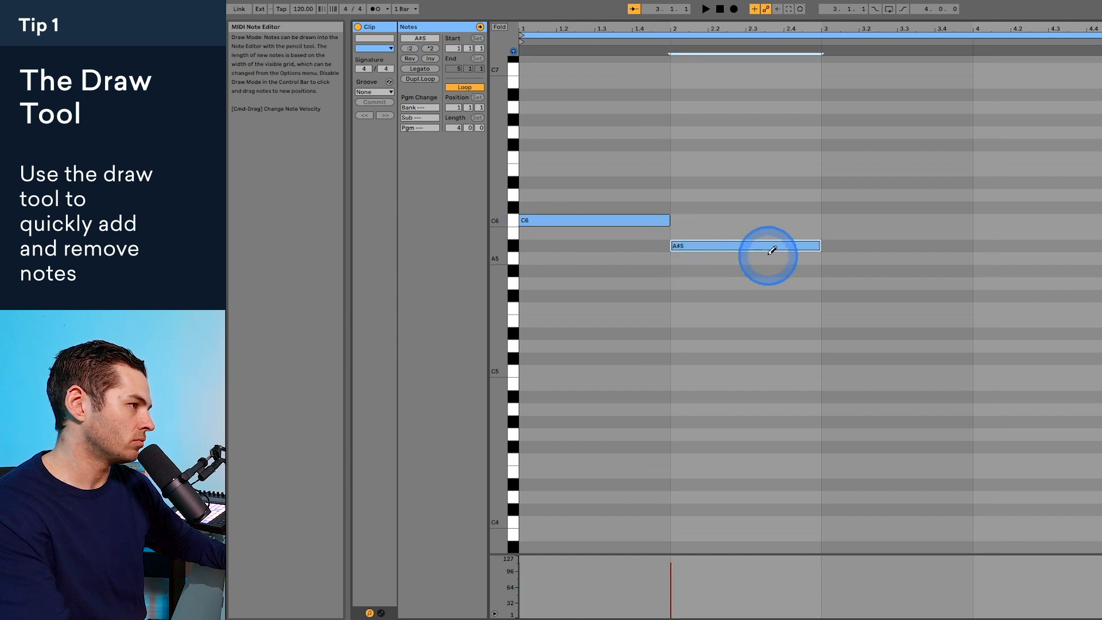
pyautogui.click(830, 270)
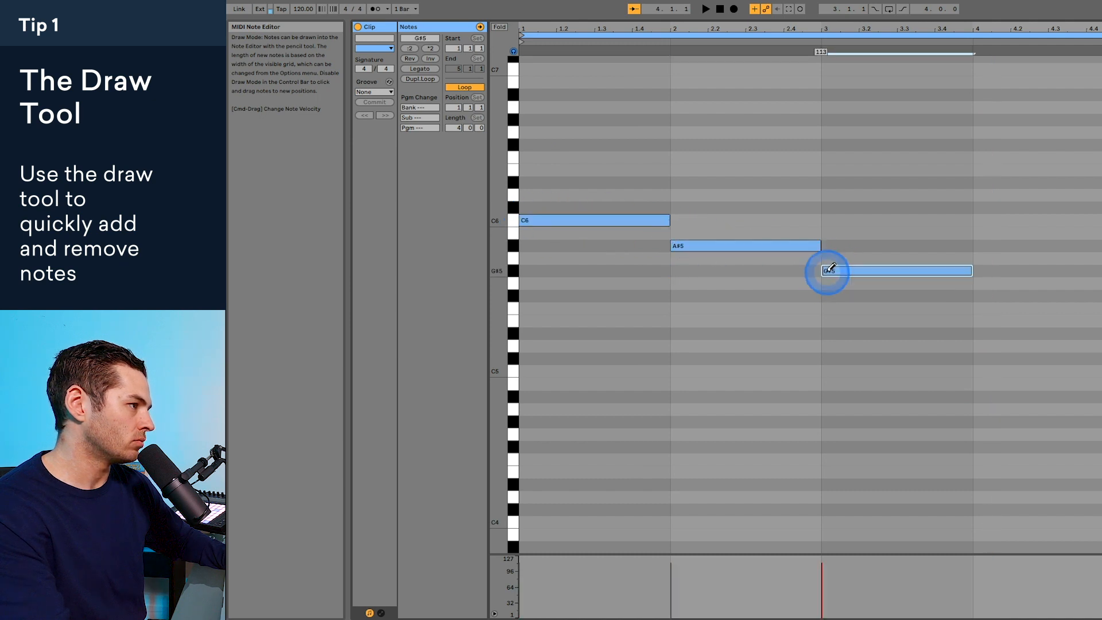
pyautogui.click(983, 282)
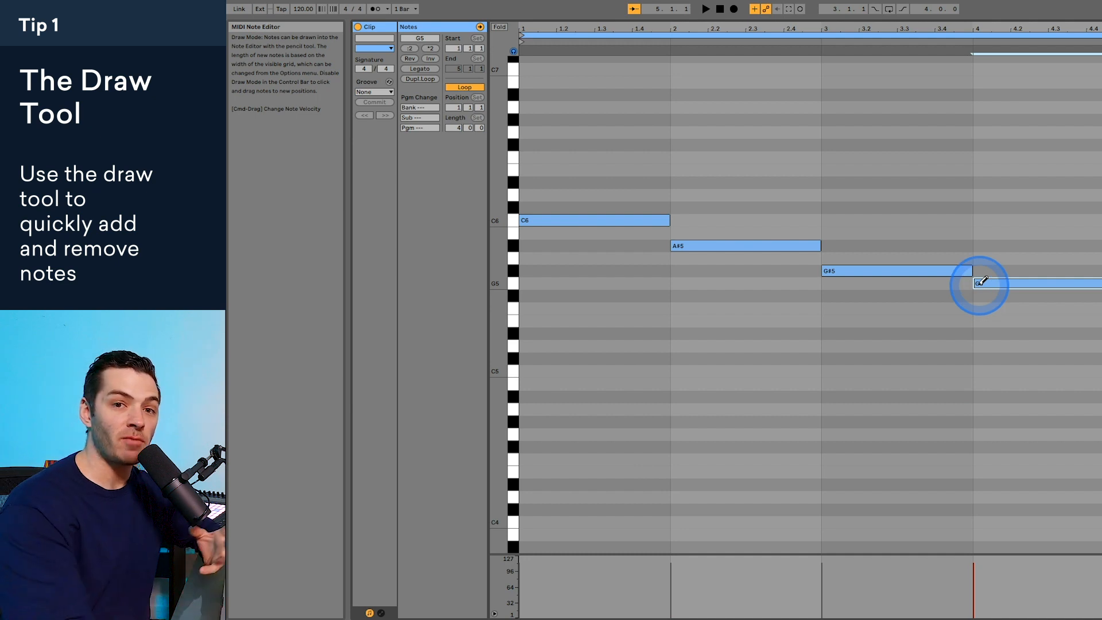
# Step: Select the four descending notes and duplicate the pattern through bar 16
pyautogui.click(930, 268)
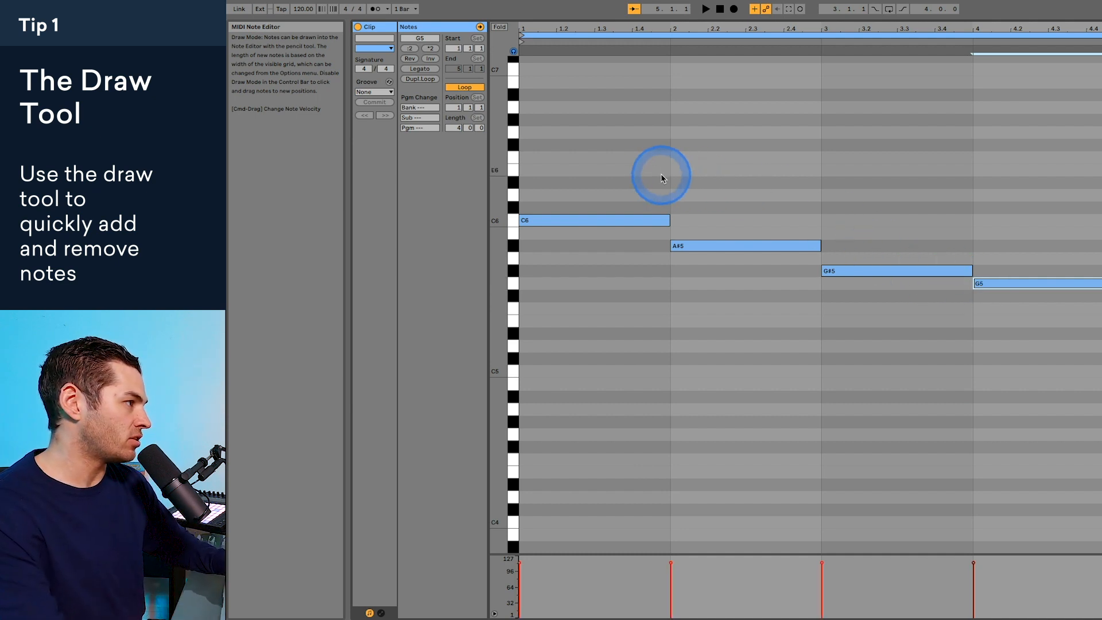
pyautogui.moveTo(608, 170); pyautogui.dragTo(926, 299)
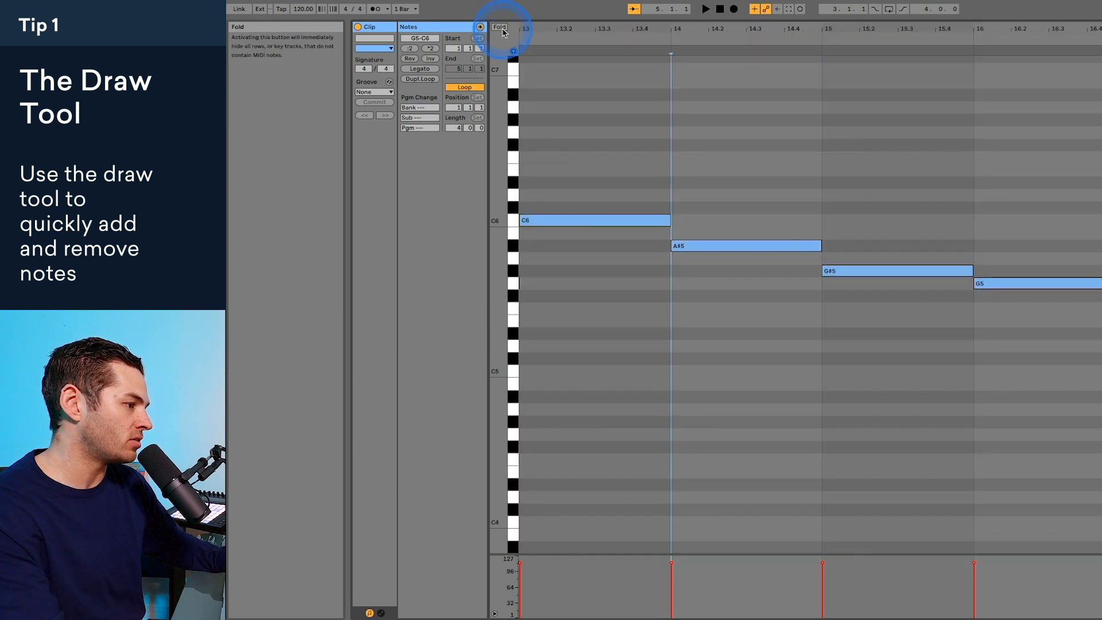
# Step: Fold the piano roll to hide the empty rows across all sixteen bars, and unfold it again
pyautogui.click(502, 30)
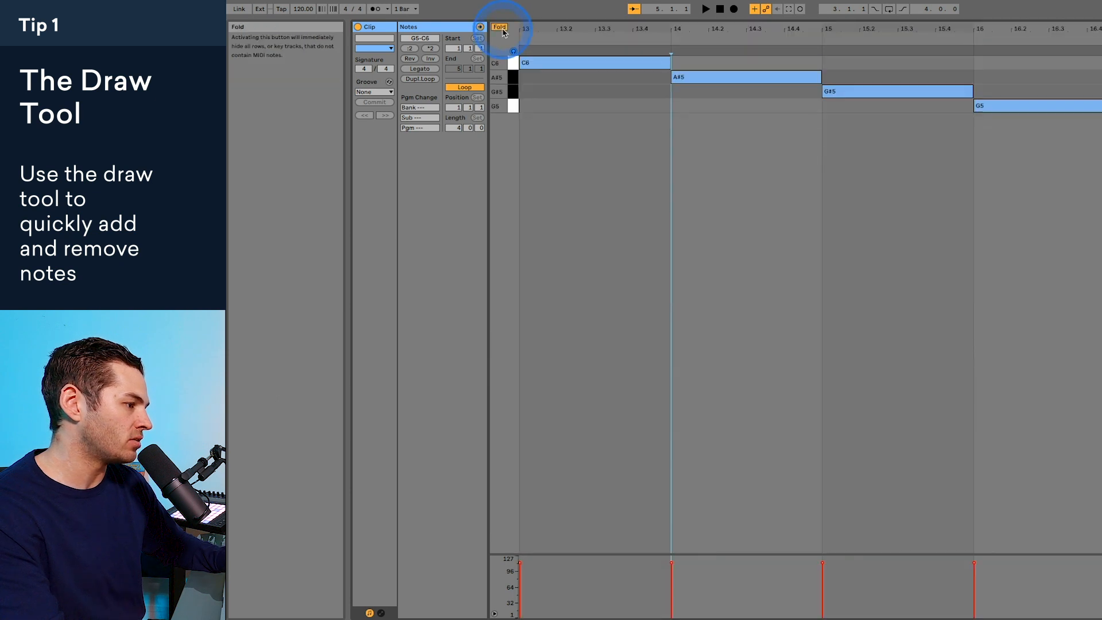
pyautogui.moveTo(634, 27); pyautogui.dragTo(629, 30)
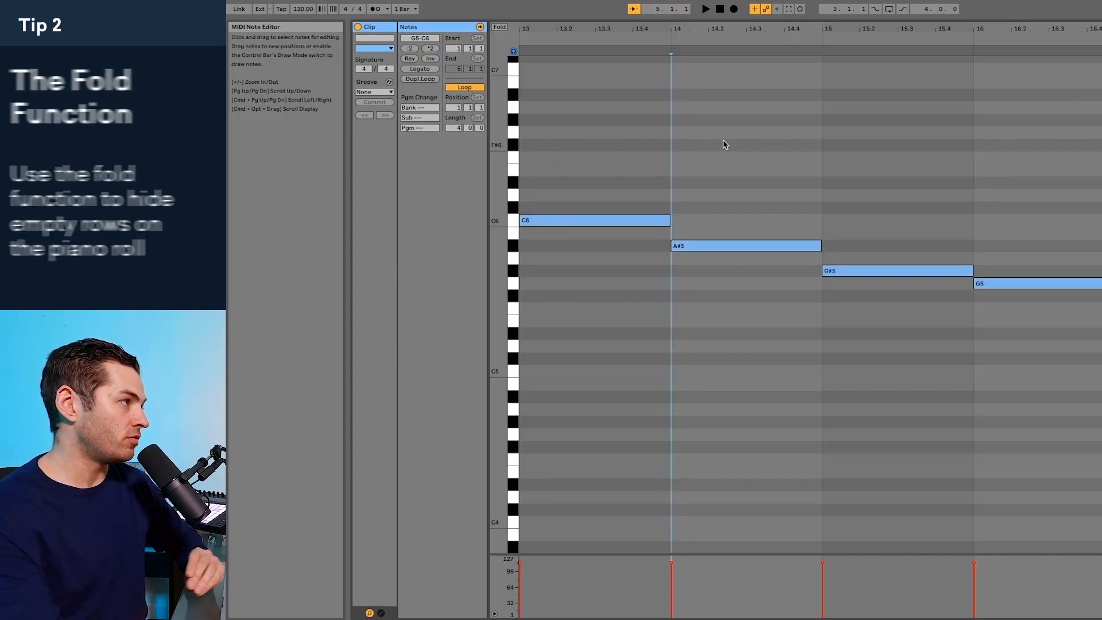
pyautogui.click(570, 45)
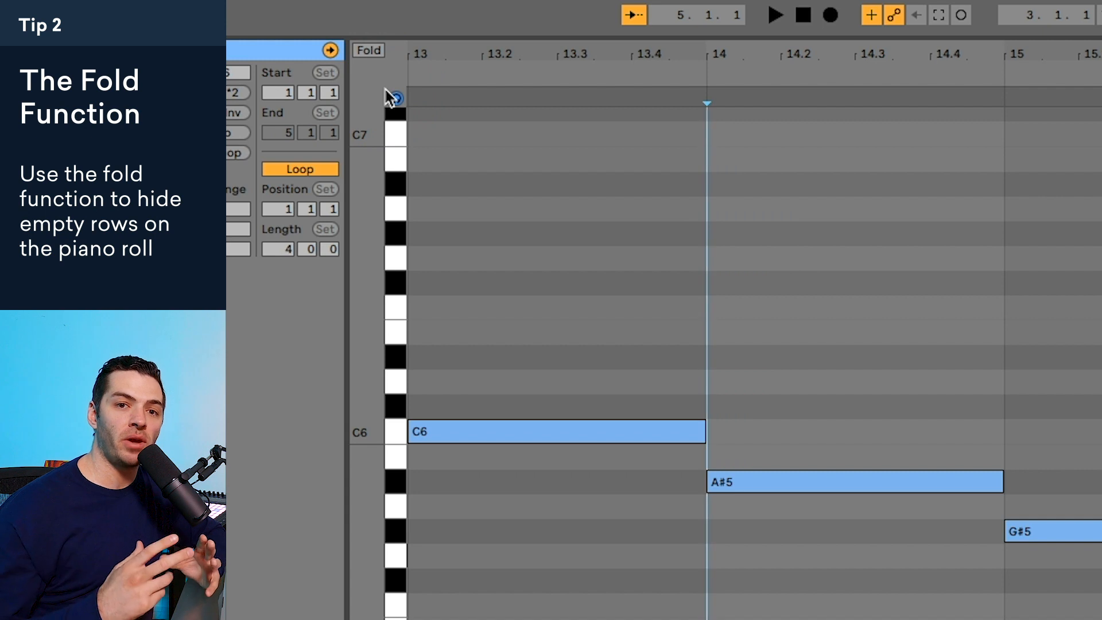
pyautogui.click(370, 50)
pyautogui.moveTo(465, 20); pyautogui.dragTo(465, 10)
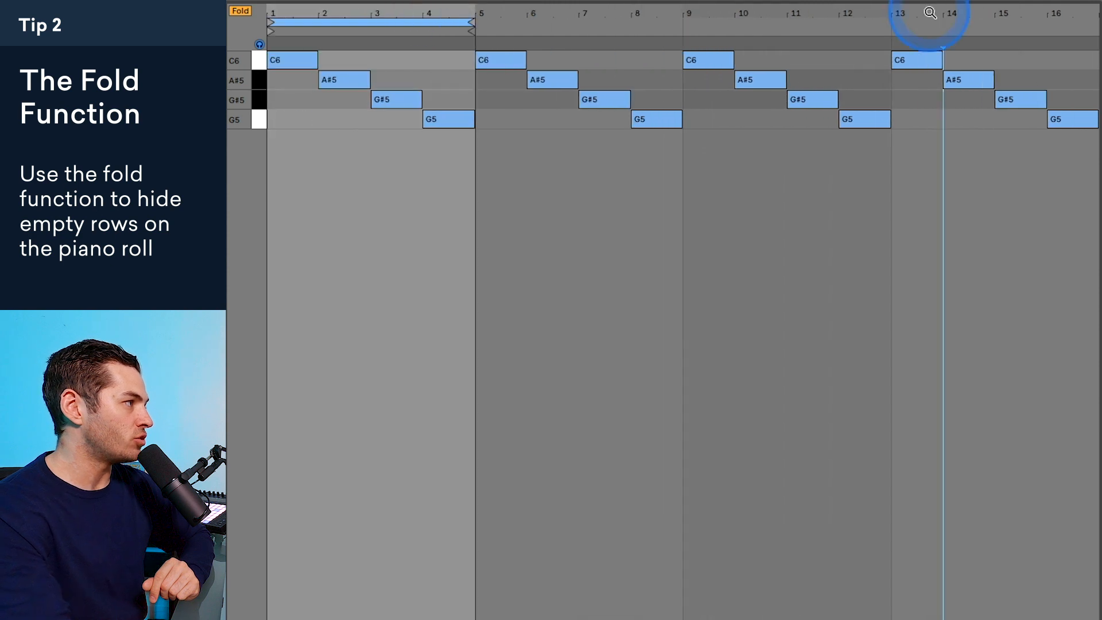
pyautogui.press('f')
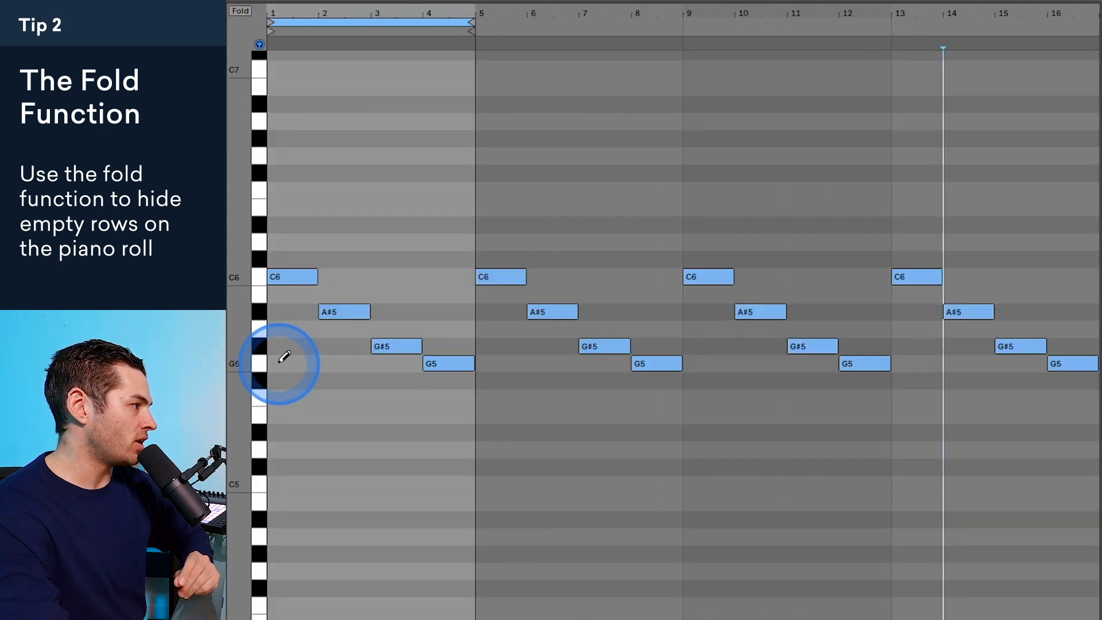
# Step: Draw four-bar notes from bar 1 on C5, D5, D#5, F5, G5, G#5, A#5 and C6
pyautogui.click(285, 484)
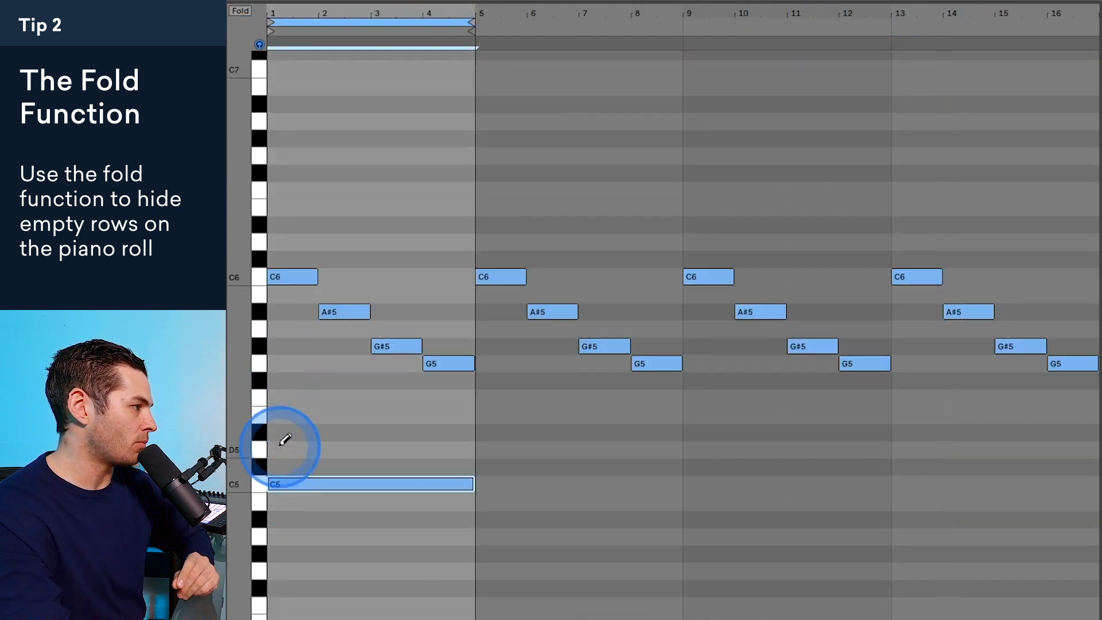
pyautogui.click(285, 447)
pyautogui.click(286, 431)
pyautogui.click(285, 397)
pyautogui.click(285, 363)
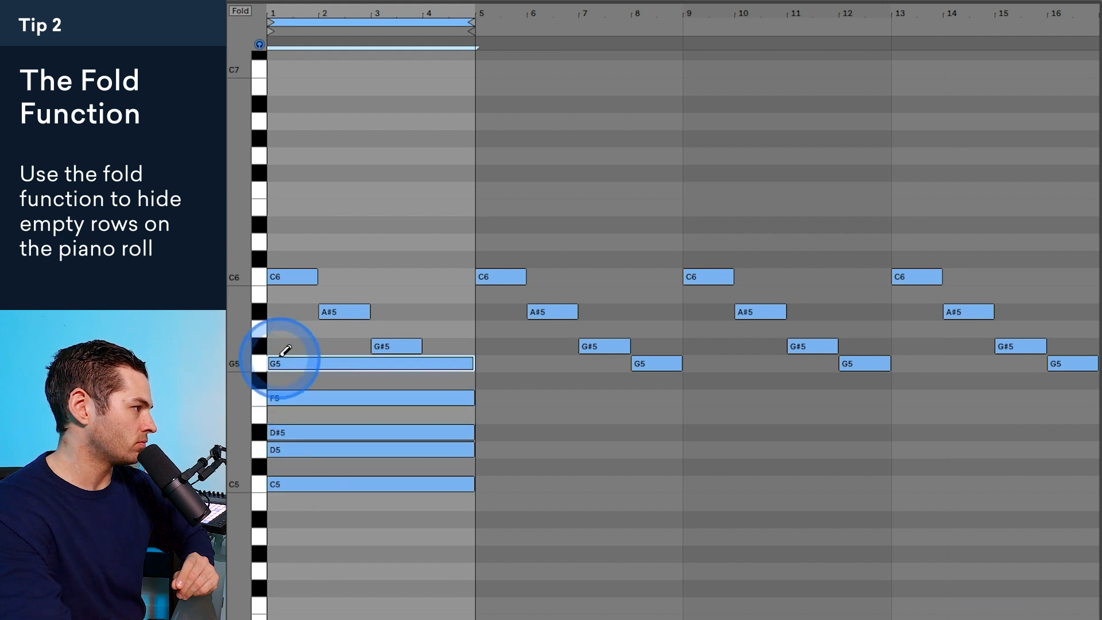
pyautogui.click(285, 346)
pyautogui.click(285, 312)
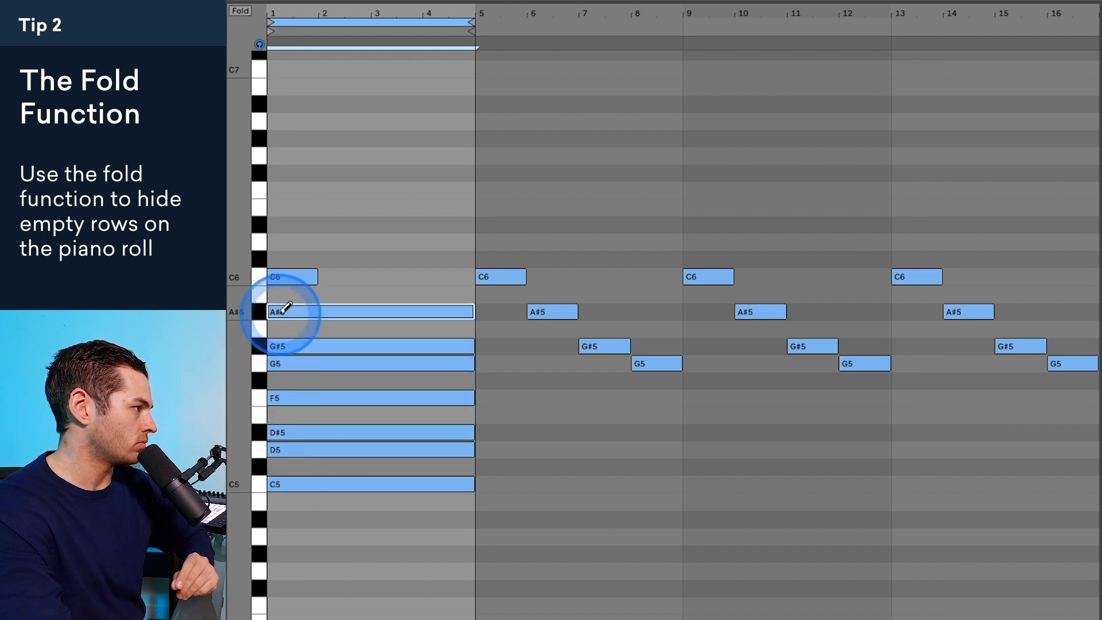
pyautogui.click(284, 276)
pyautogui.click(285, 276)
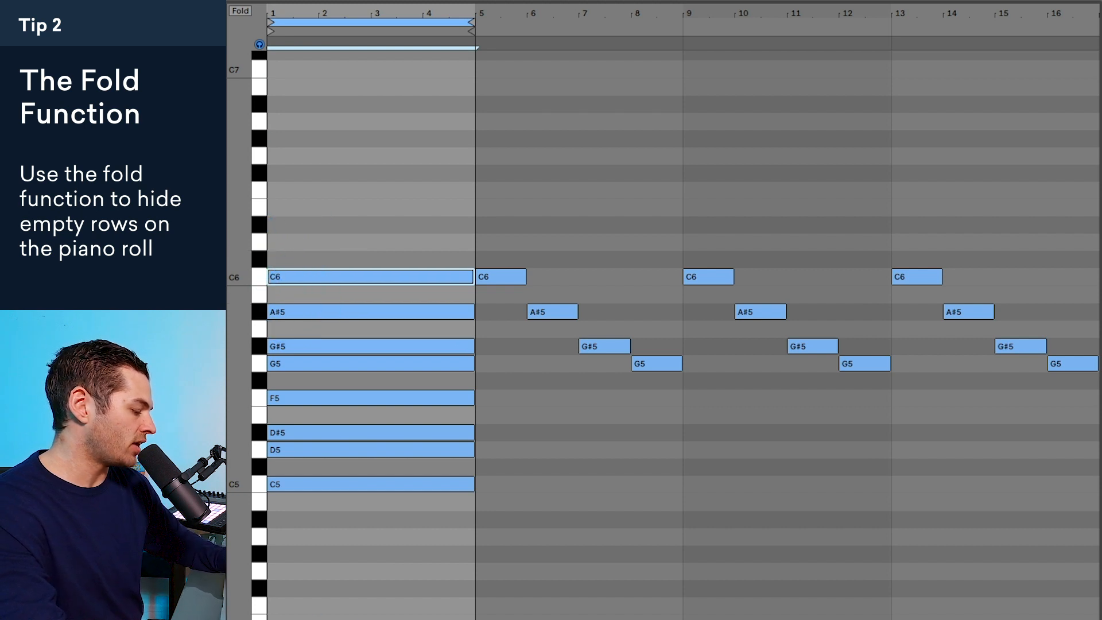
# Step: Select the eight four-bar notes and place a copy above them, spanning D6 to D7
pyautogui.moveTo(294, 519); pyautogui.dragTo(281, 272)
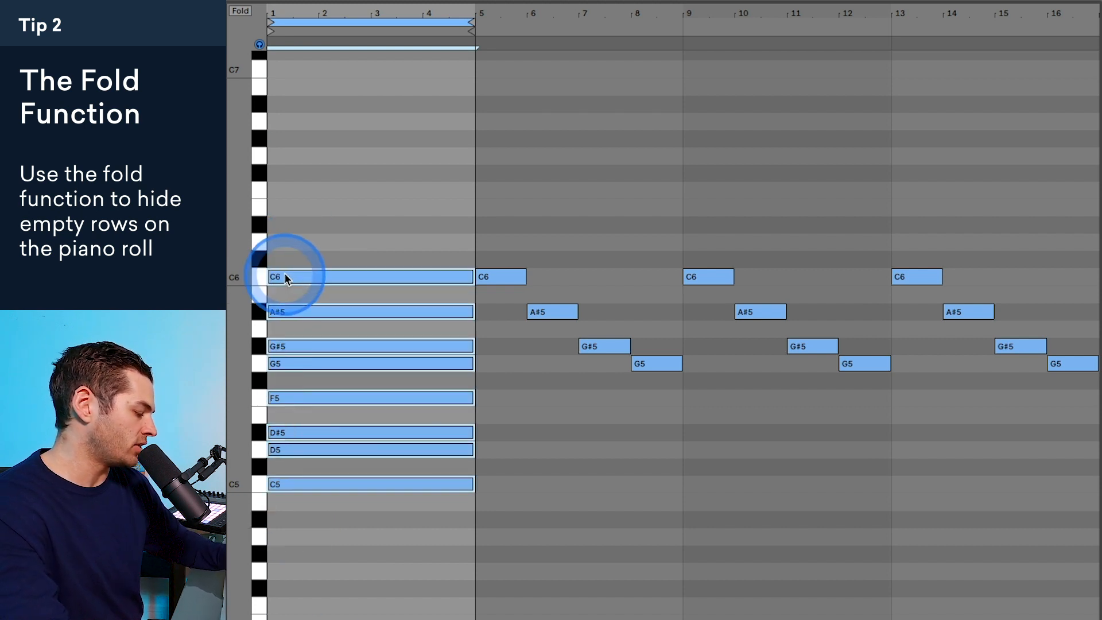
pyautogui.scroll(5, 289, 275)
pyautogui.moveTo(285, 466); pyautogui.dragTo(292, 224)
pyautogui.scroll(-2, 302, 326)
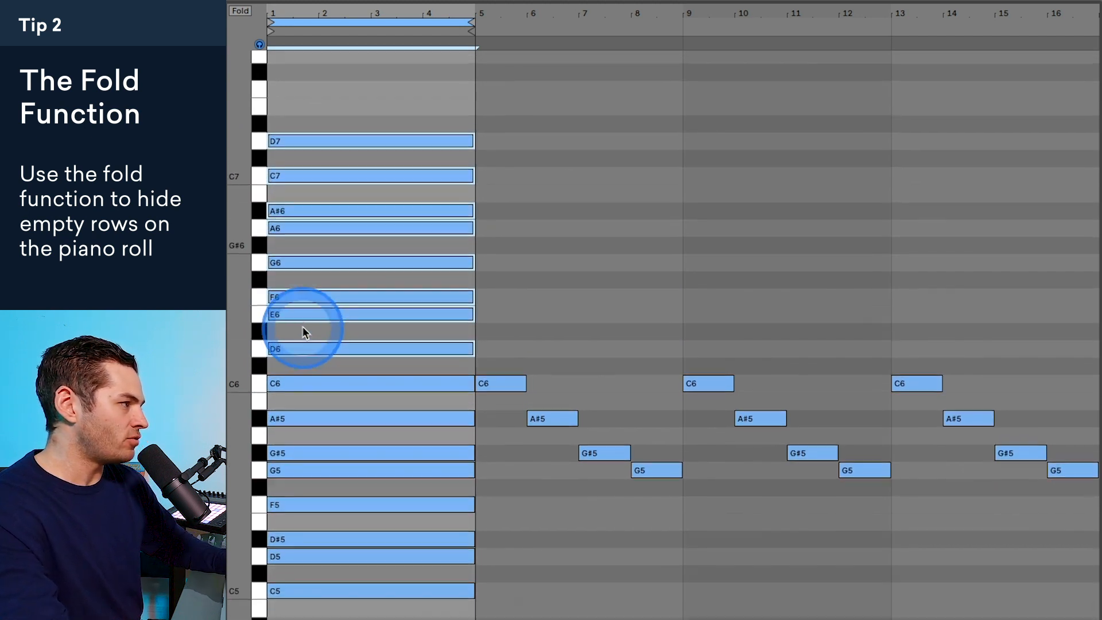
# Step: Select all the four-bar notes from C5 to D7, move them four bars earlier, and fold the piano roll to used rows only
pyautogui.moveTo(305, 96); pyautogui.dragTo(314, 601)
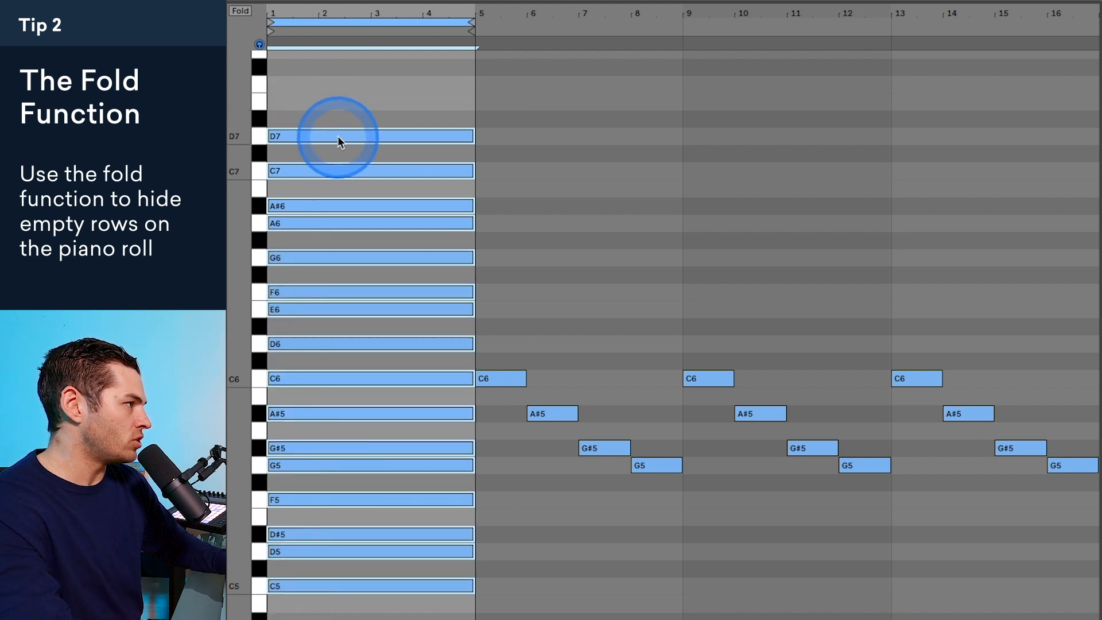
pyautogui.moveTo(359, 138); pyautogui.dragTo(443, 144)
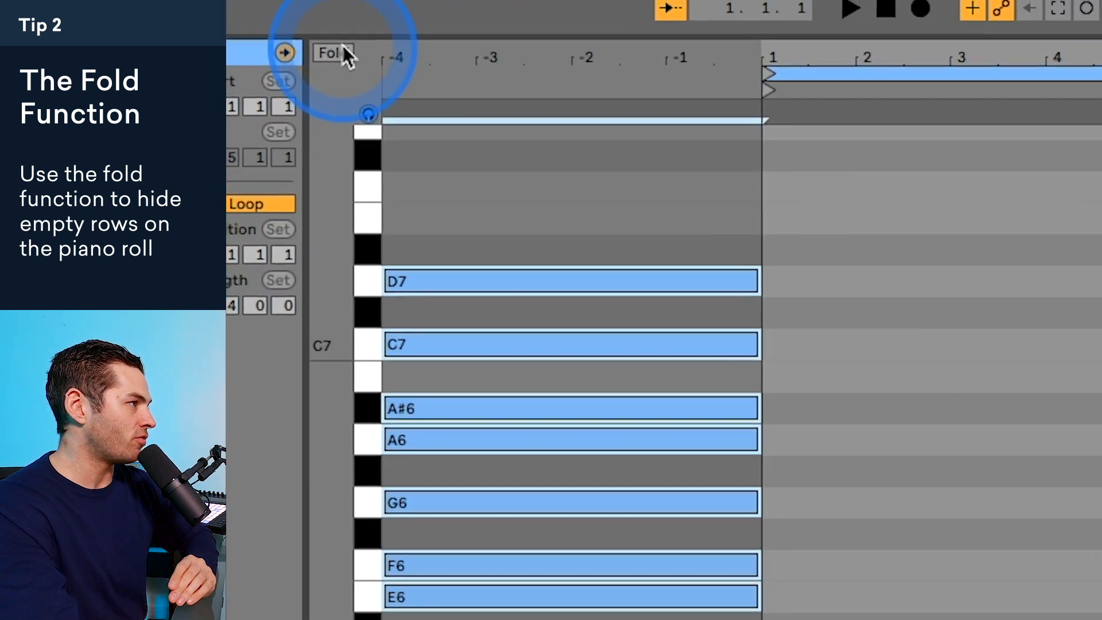
pyautogui.click(240, 11)
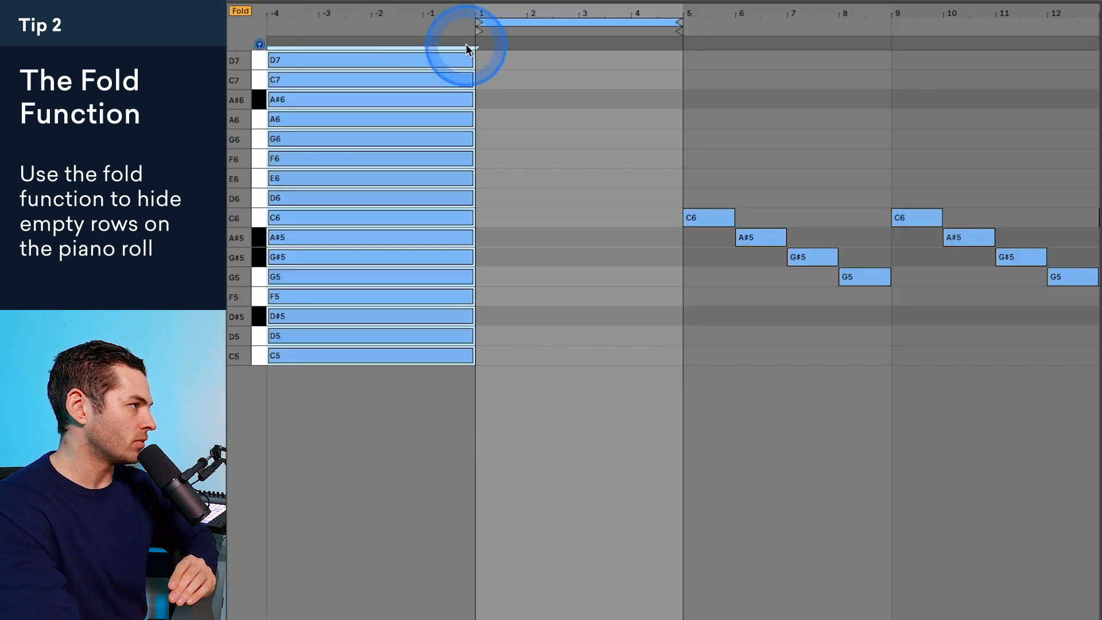
pyautogui.hscroll(4, 899, 160)
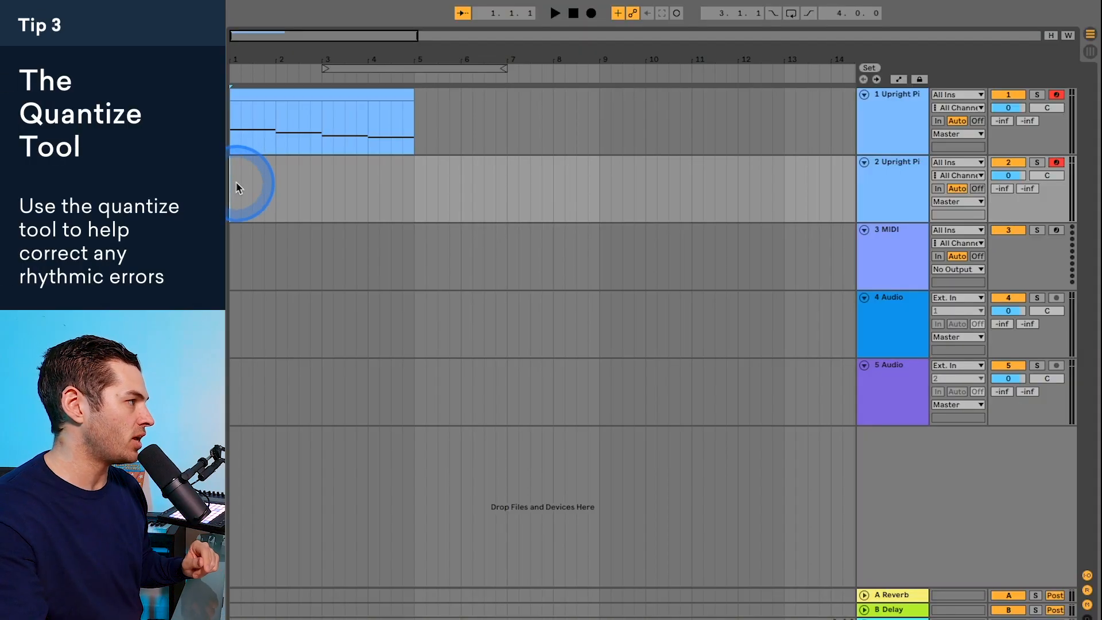
# Step: Record a MIDI piano part onto track 2 from bar 1, stopping in bar 5
pyautogui.click(239, 182)
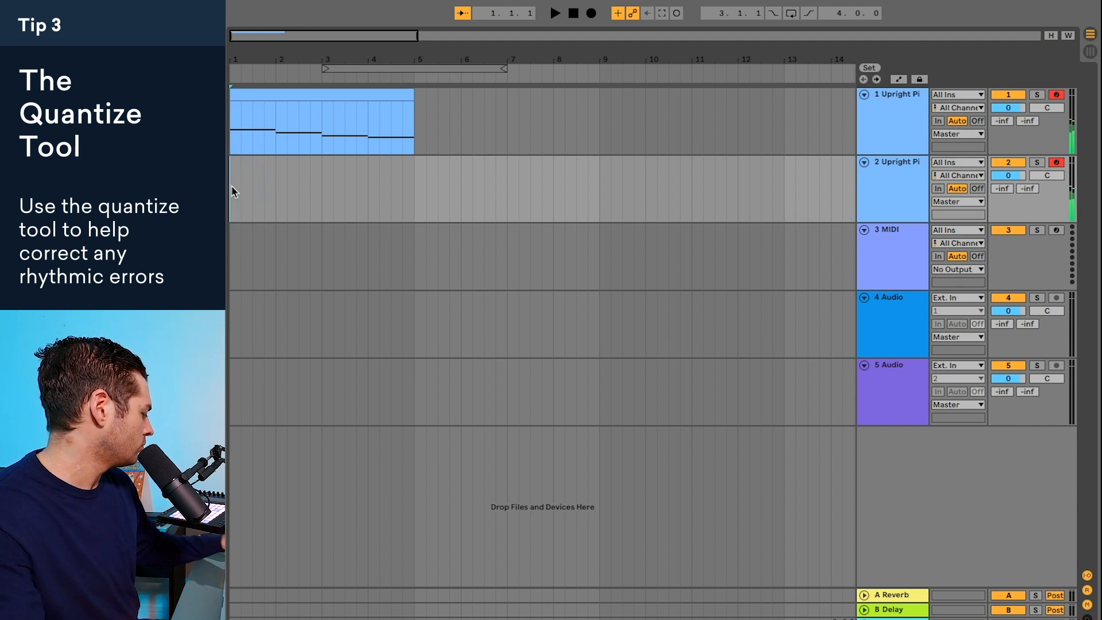
pyautogui.moveTo(260, 191); pyautogui.dragTo(801, 209)
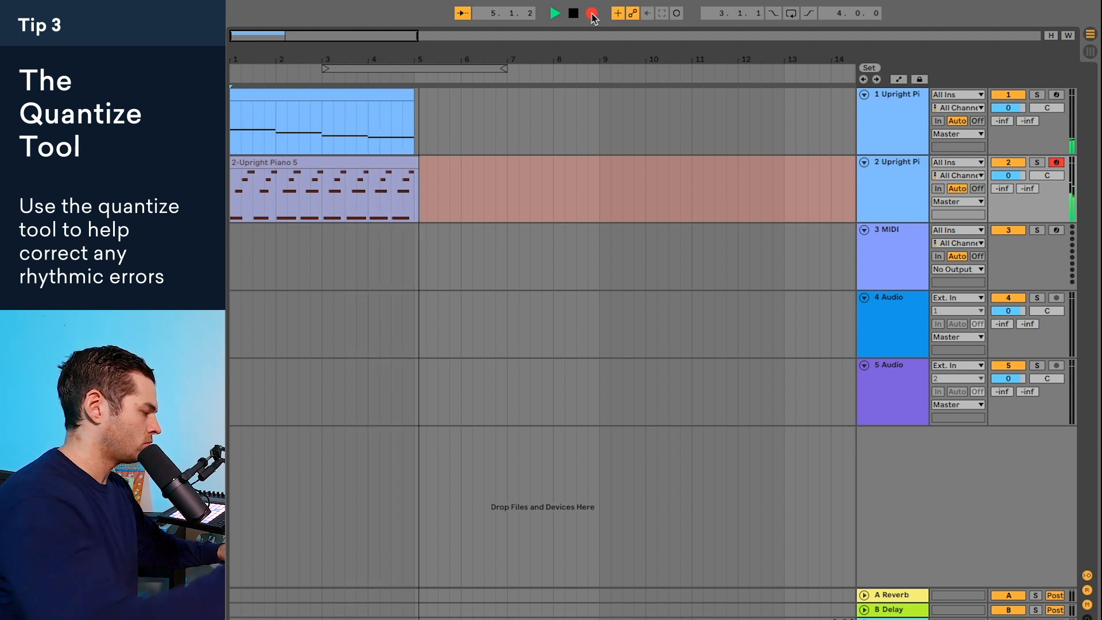
pyautogui.click(592, 14)
# Step: Open the recorded clip on track 2 and examine how its note starts line up with the grid
pyautogui.click(355, 171)
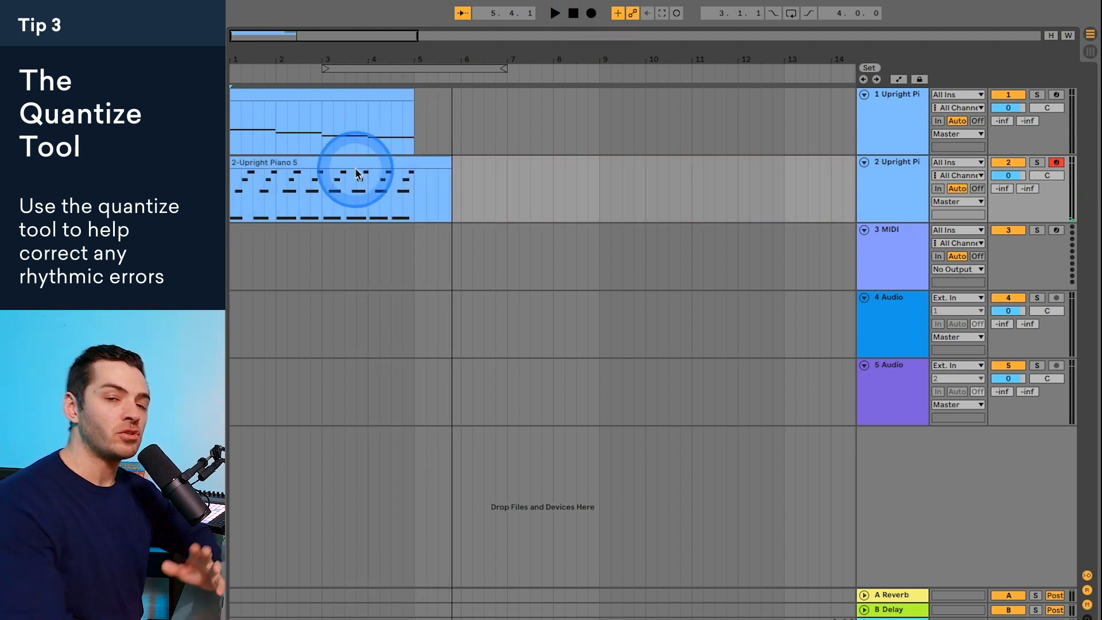
pyautogui.doubleClick(261, 164)
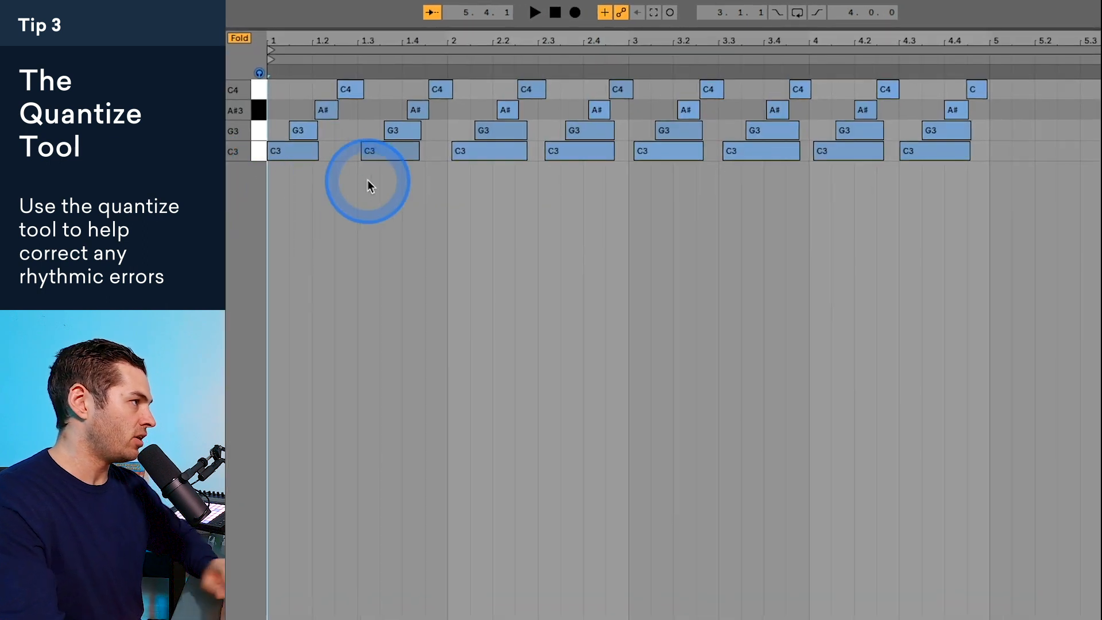
pyautogui.moveTo(360, 41); pyautogui.dragTo(444, 40)
pyautogui.moveTo(649, 40); pyautogui.dragTo(658, 85)
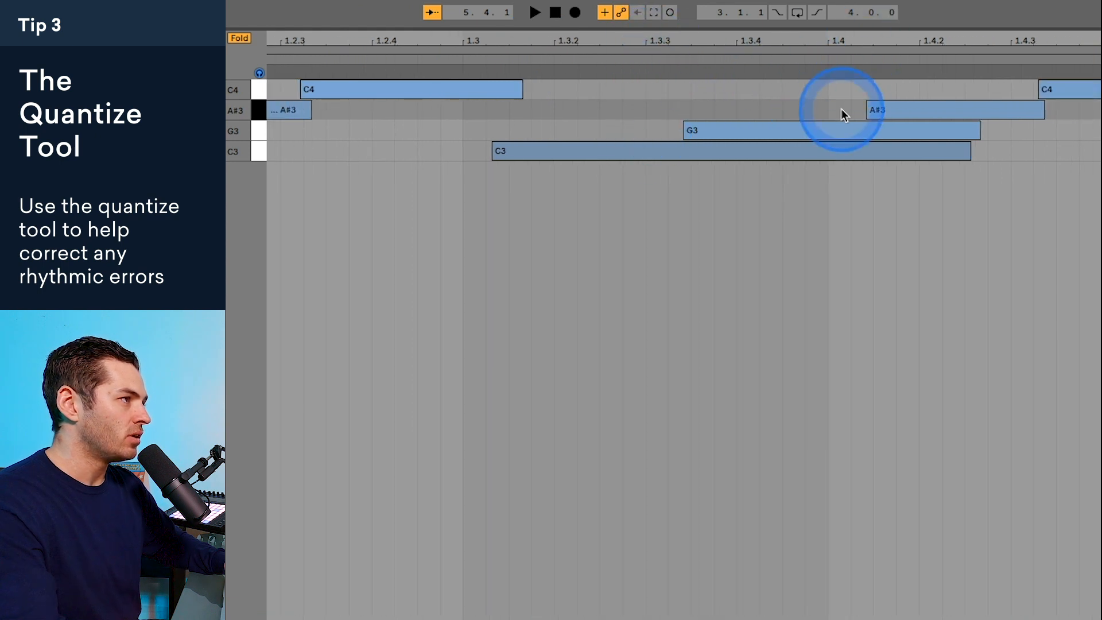
pyautogui.moveTo(743, 50); pyautogui.dragTo(694, 33)
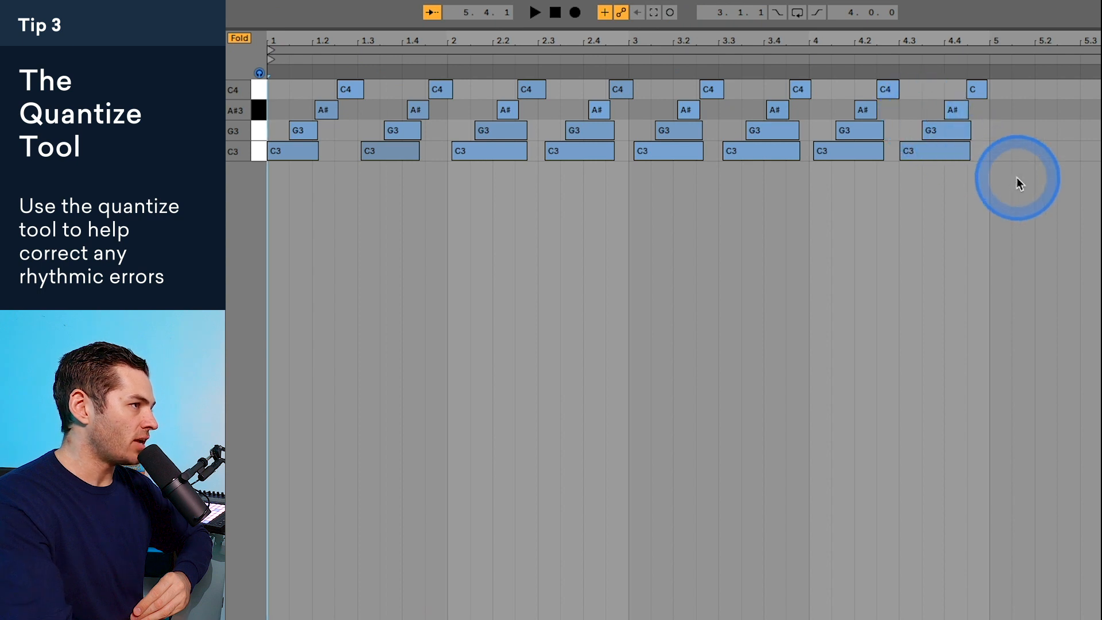
# Step: Select all the recorded notes and quantize their starts and ends to 1/8 with an amount of 70%
pyautogui.moveTo(1019, 184); pyautogui.dragTo(266, 71)
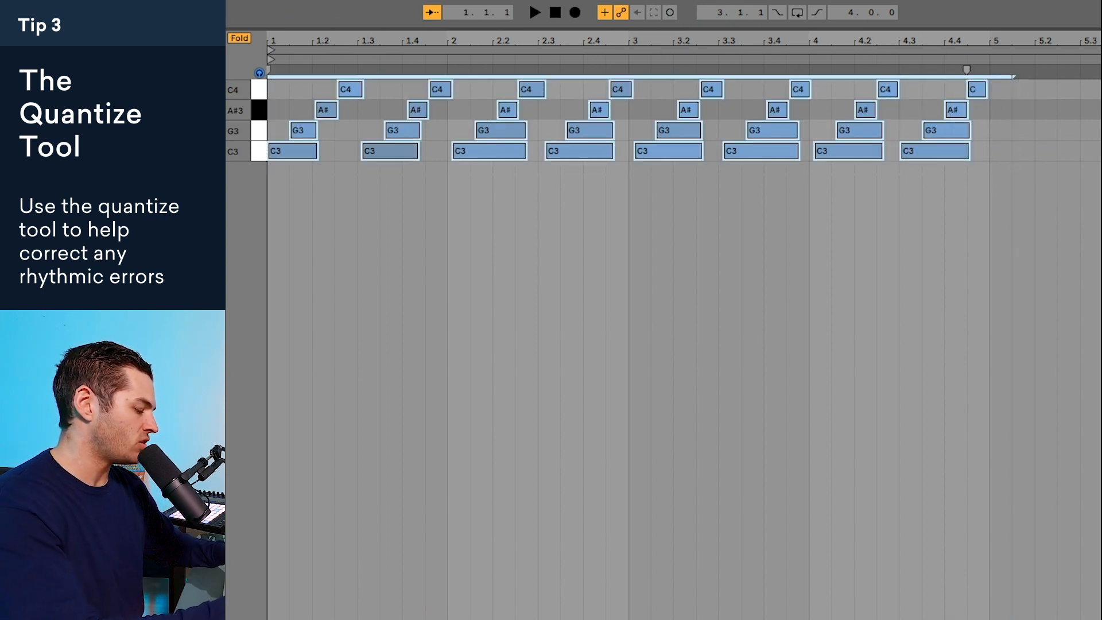
pyautogui.hotkey('ctrl', 'shift', 'u')
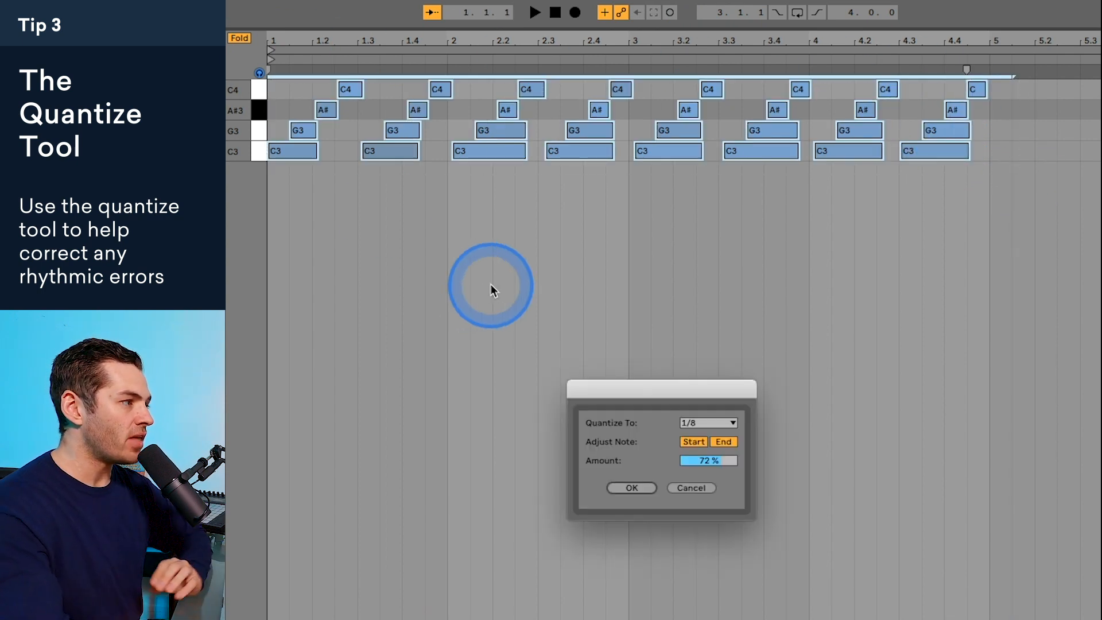
pyautogui.moveTo(709, 458); pyautogui.dragTo(709, 467)
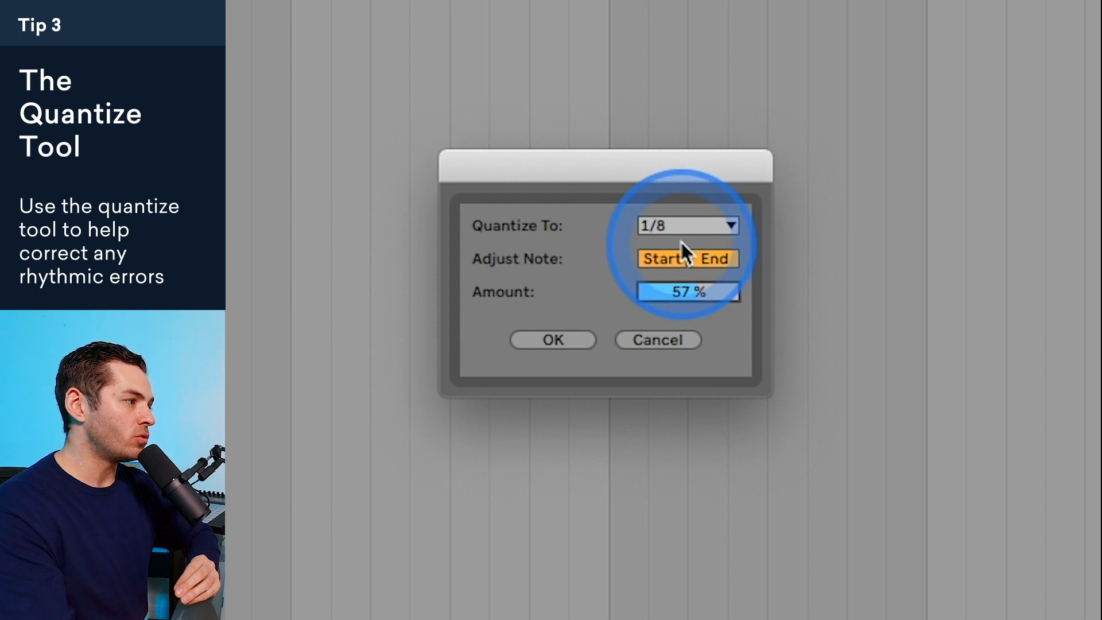
pyautogui.click(652, 260)
pyautogui.click(717, 259)
pyautogui.click(647, 262)
pyautogui.click(712, 259)
pyautogui.moveTo(708, 291); pyautogui.dragTo(707, 289)
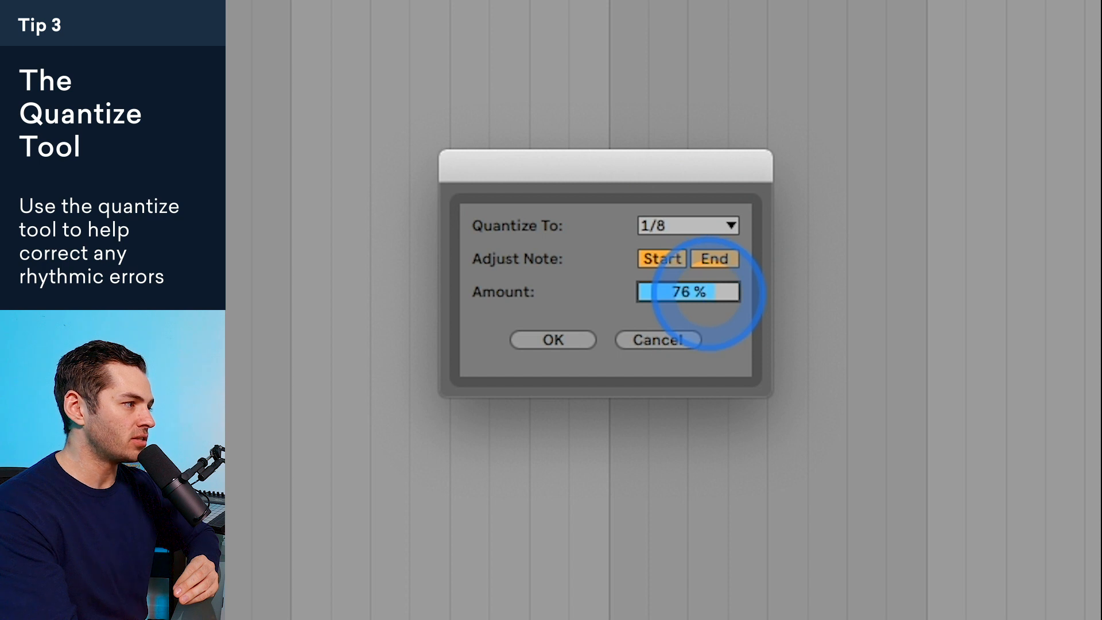
pyautogui.moveTo(709, 293); pyautogui.dragTo(709, 293)
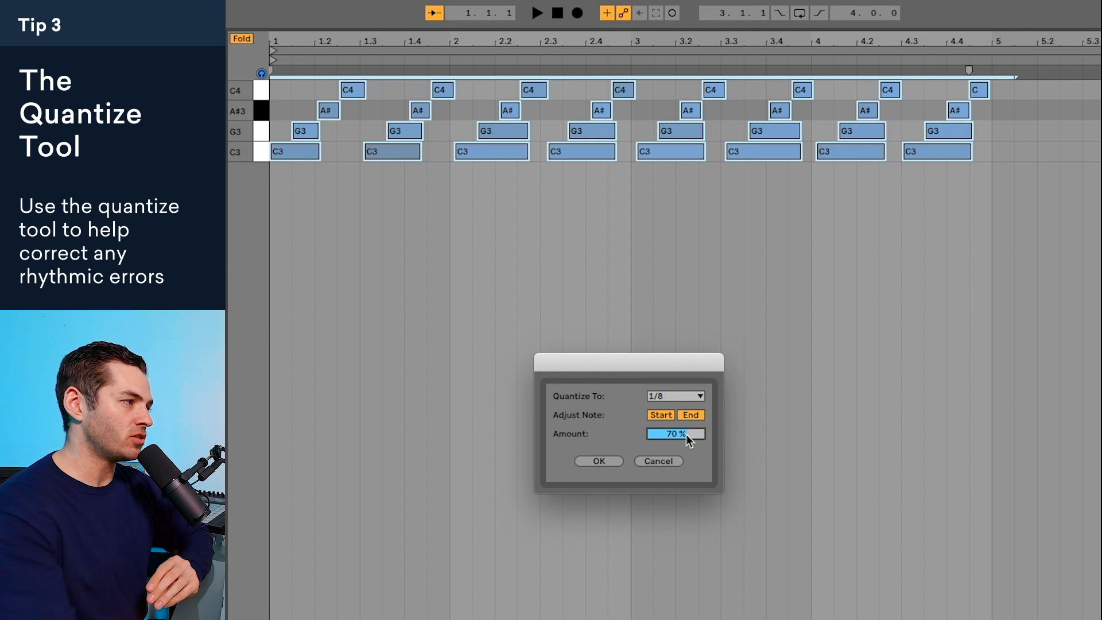
pyautogui.click(594, 461)
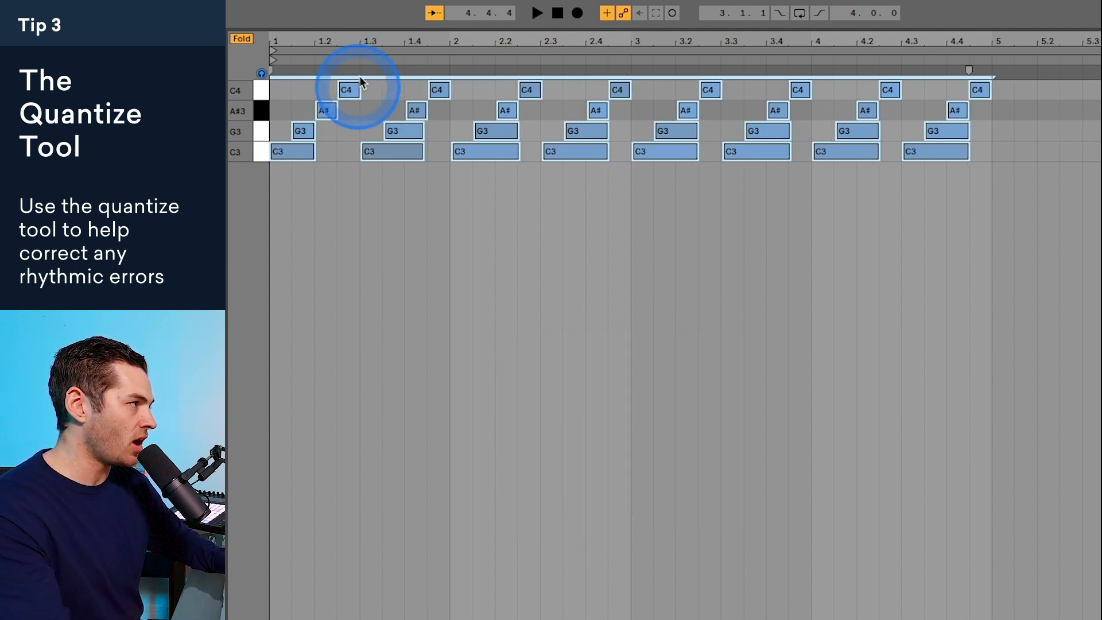
pyautogui.moveTo(286, 38); pyautogui.dragTo(288, 37)
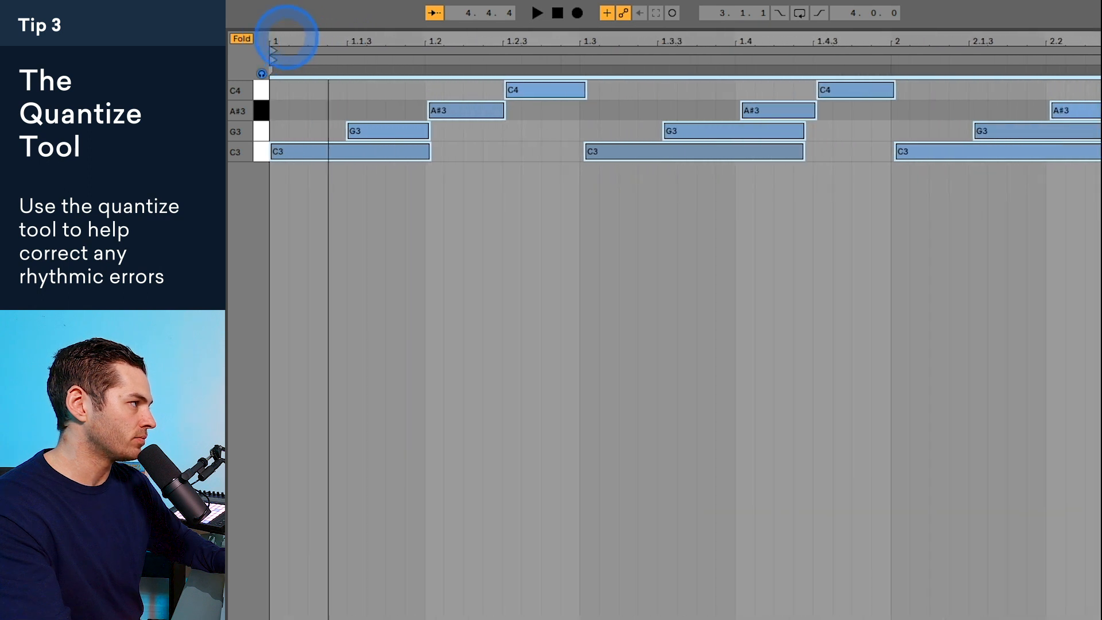
pyautogui.click(277, 116)
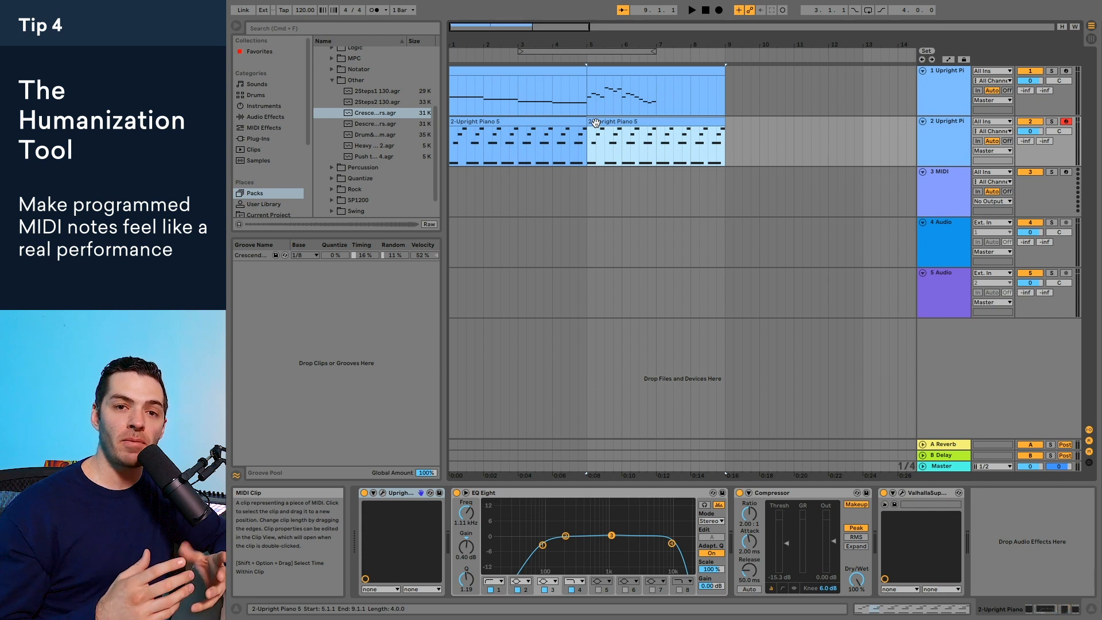
# Step: Play the arrangement from bar 5, and open track 1's melody clip to examine its note timing and velocities
pyautogui.click(591, 89)
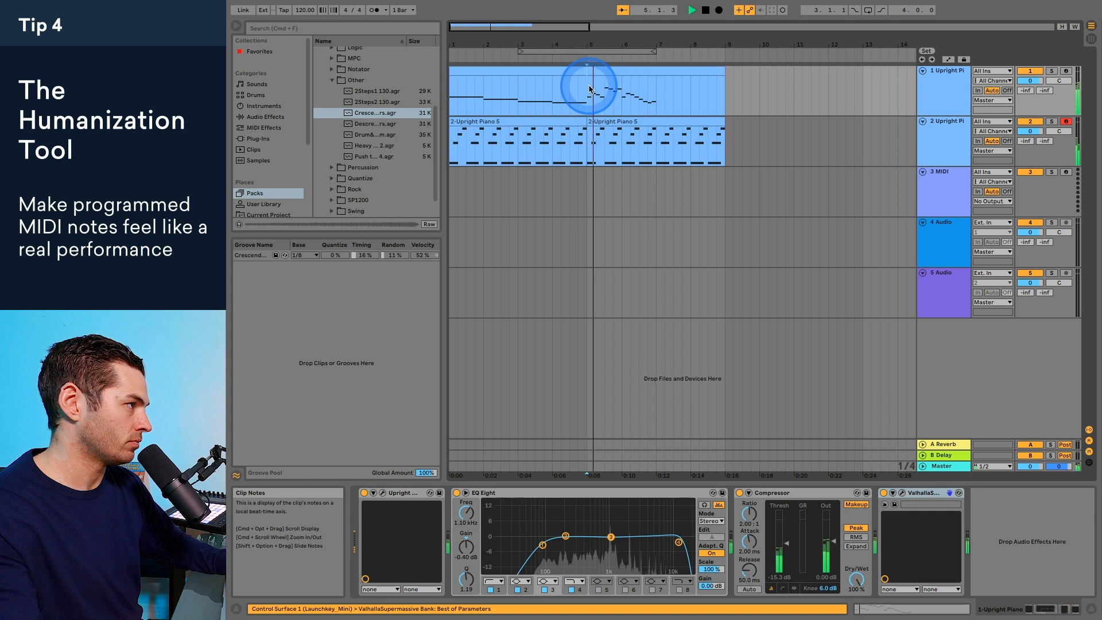
pyautogui.click(598, 70)
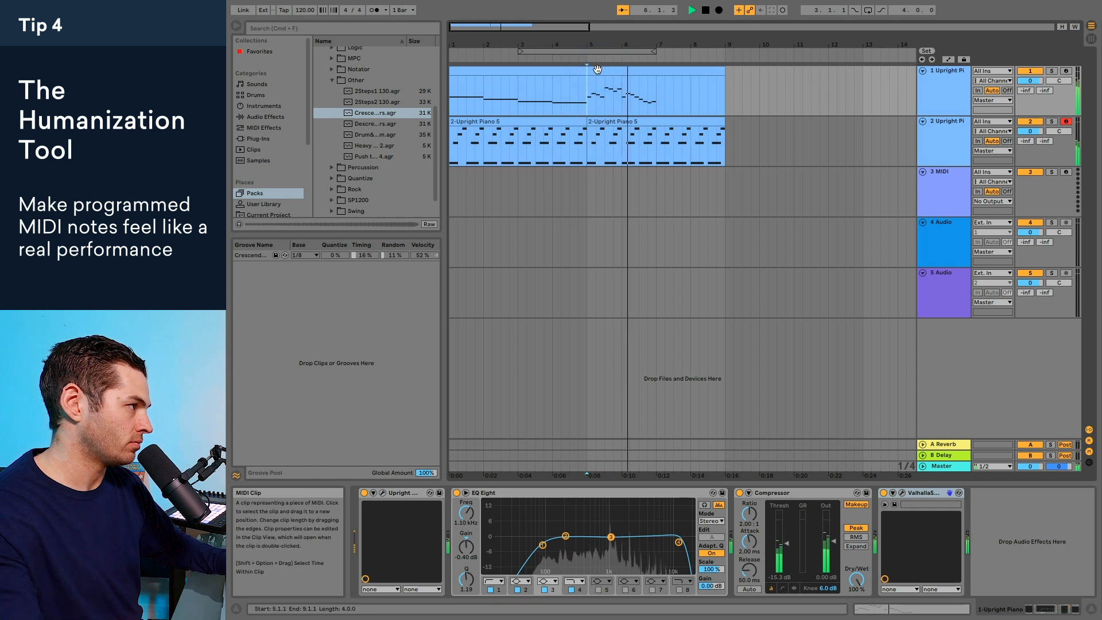
pyautogui.doubleClick(597, 70)
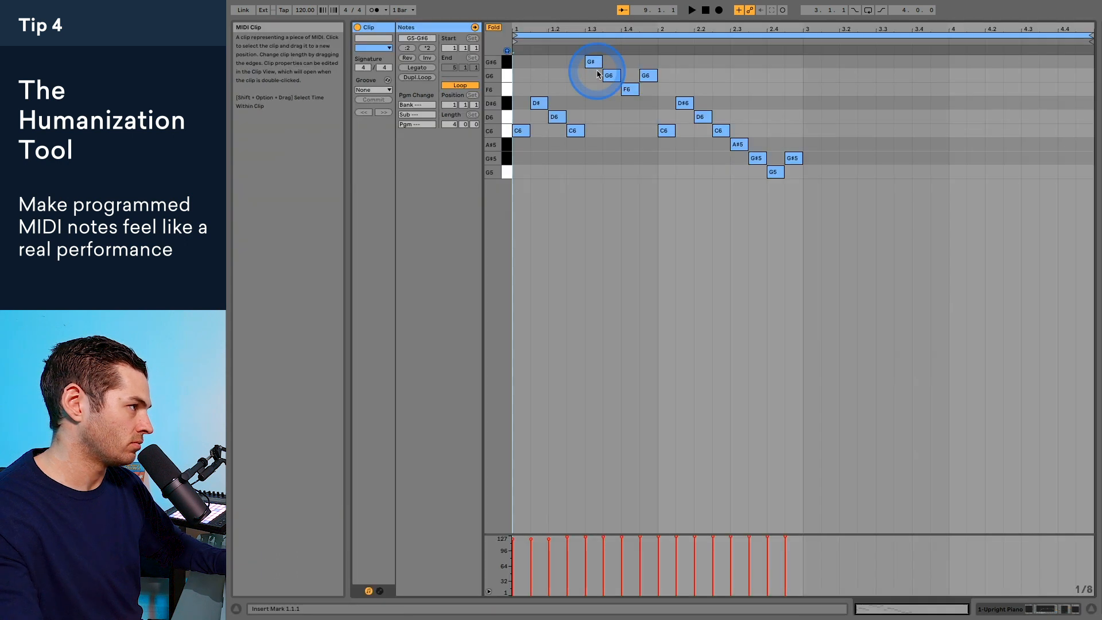
pyautogui.moveTo(536, 29); pyautogui.dragTo(543, 30)
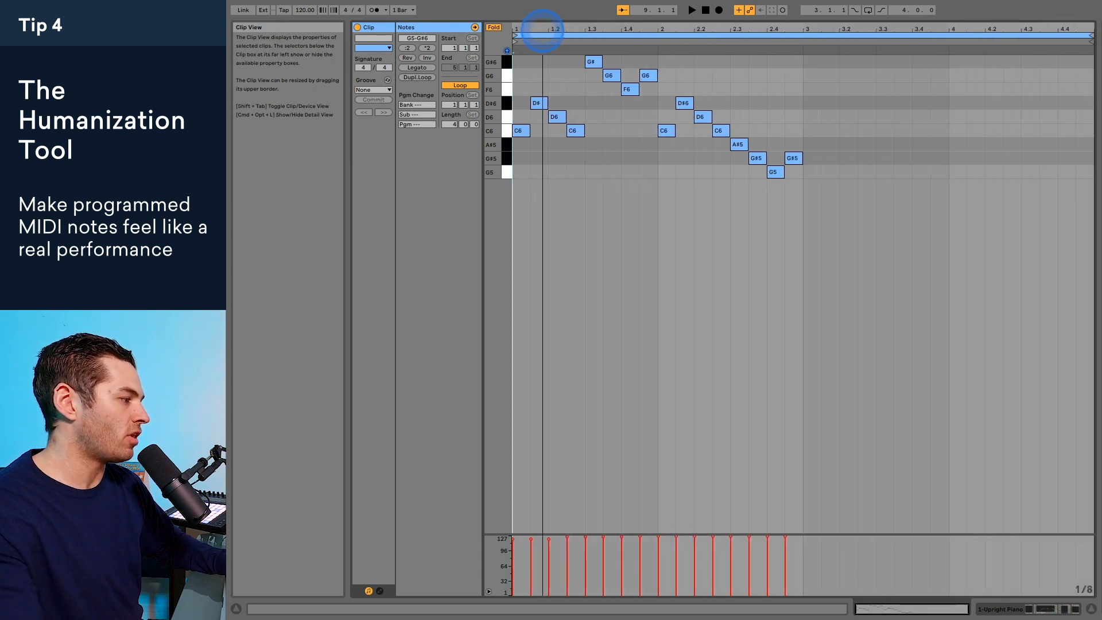
pyautogui.click(548, 572)
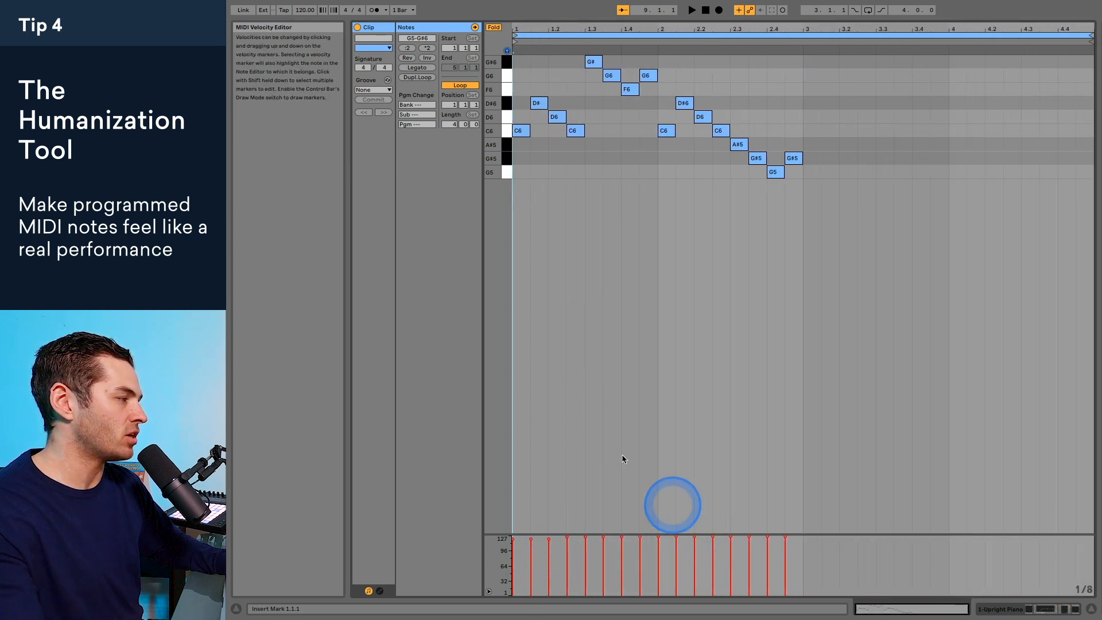
pyautogui.click(566, 25)
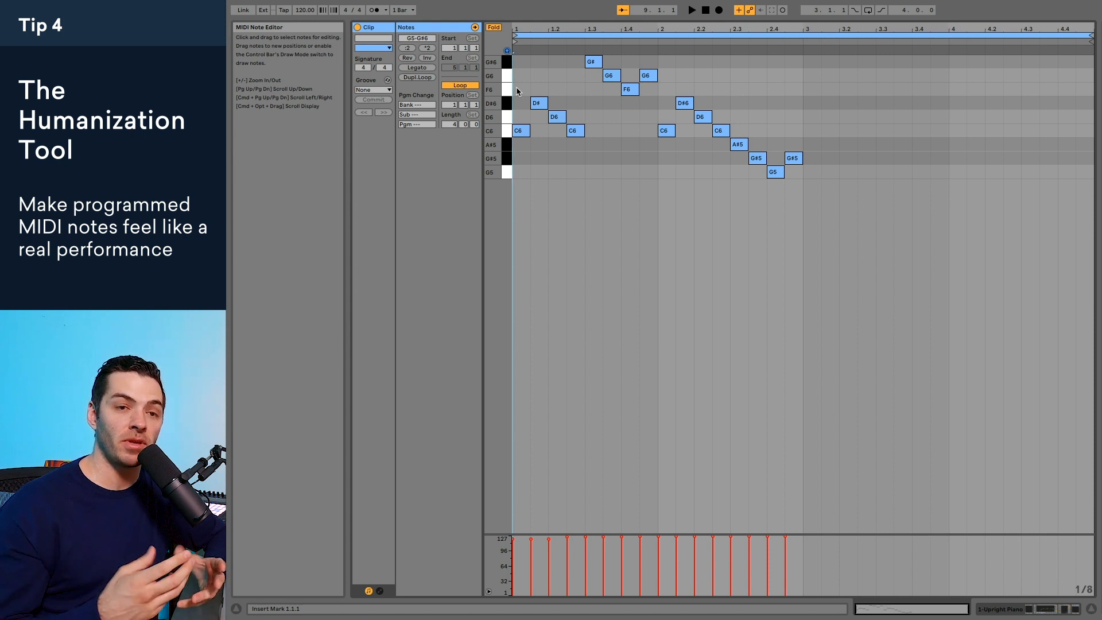
# Step: Show the Groove Pool, find the Crescendo groove file in the Swing and Groove library's Other folder, and turn off browser preview
pyautogui.click(235, 476)
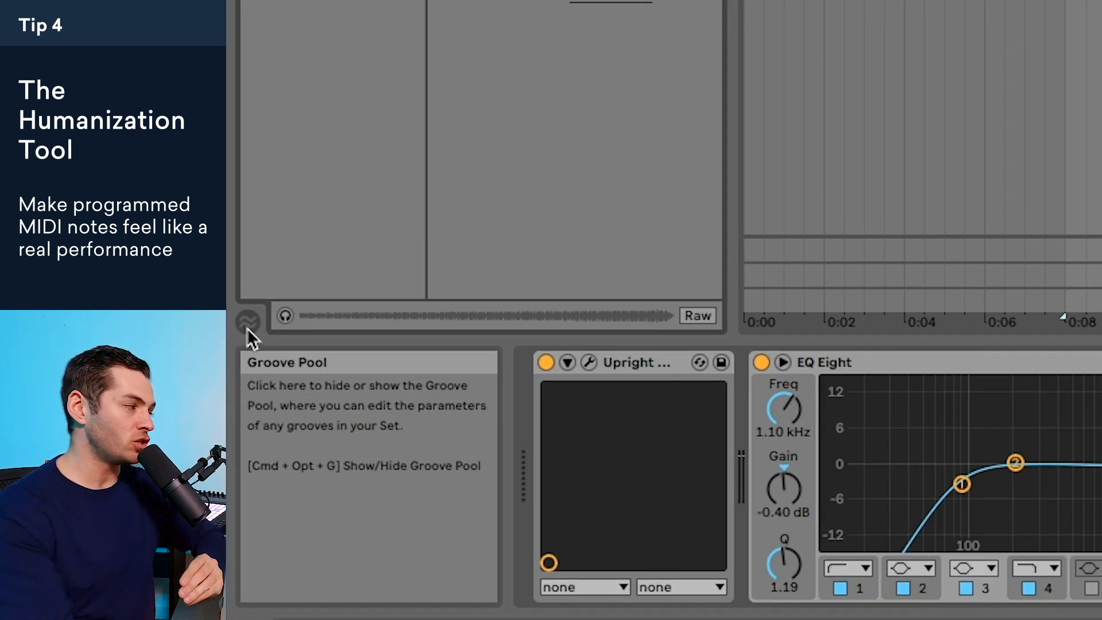
pyautogui.click(250, 328)
pyautogui.click(468, 17)
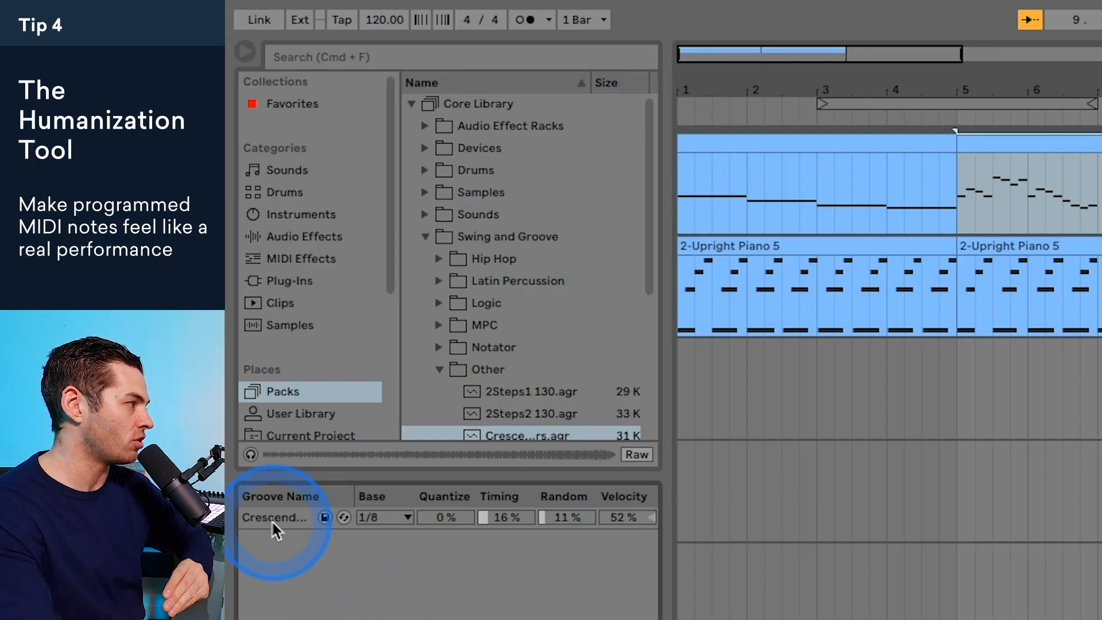
pyautogui.scroll(-5, 466, 335)
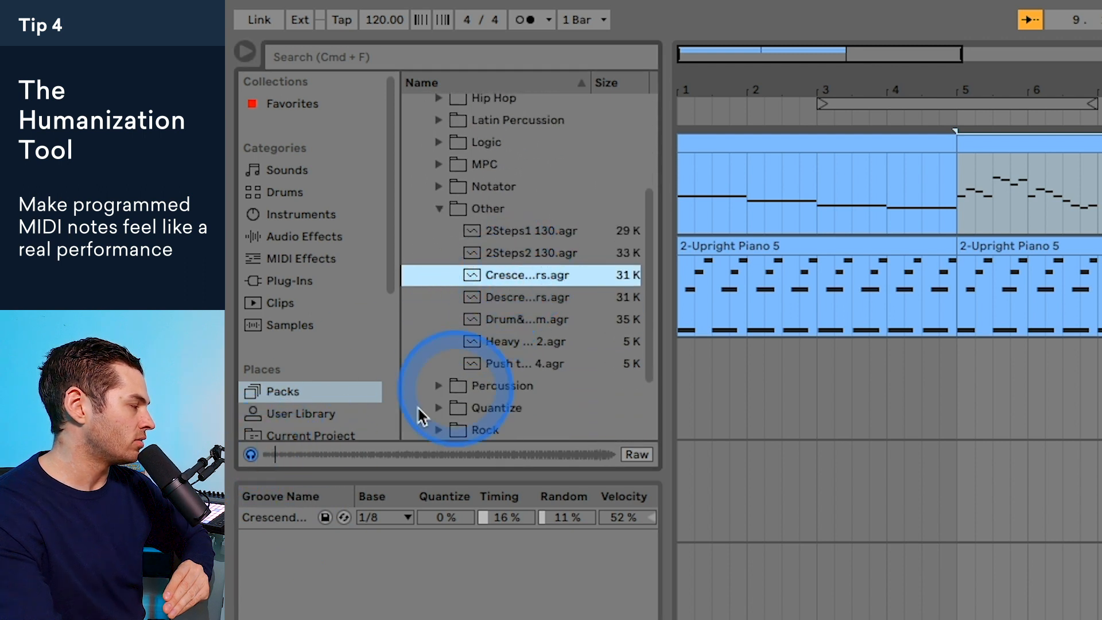
pyautogui.click(249, 453)
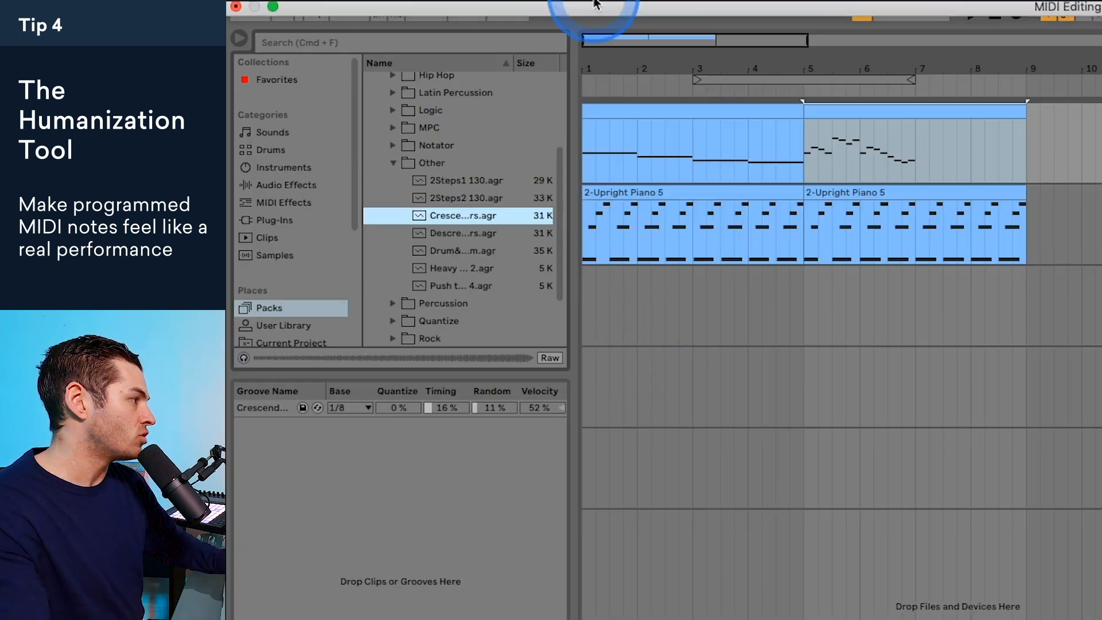
# Step: Open the melody clip at bar 5 on track 1 and assign the Crescendo groove to it
pyautogui.doubleClick(843, 114)
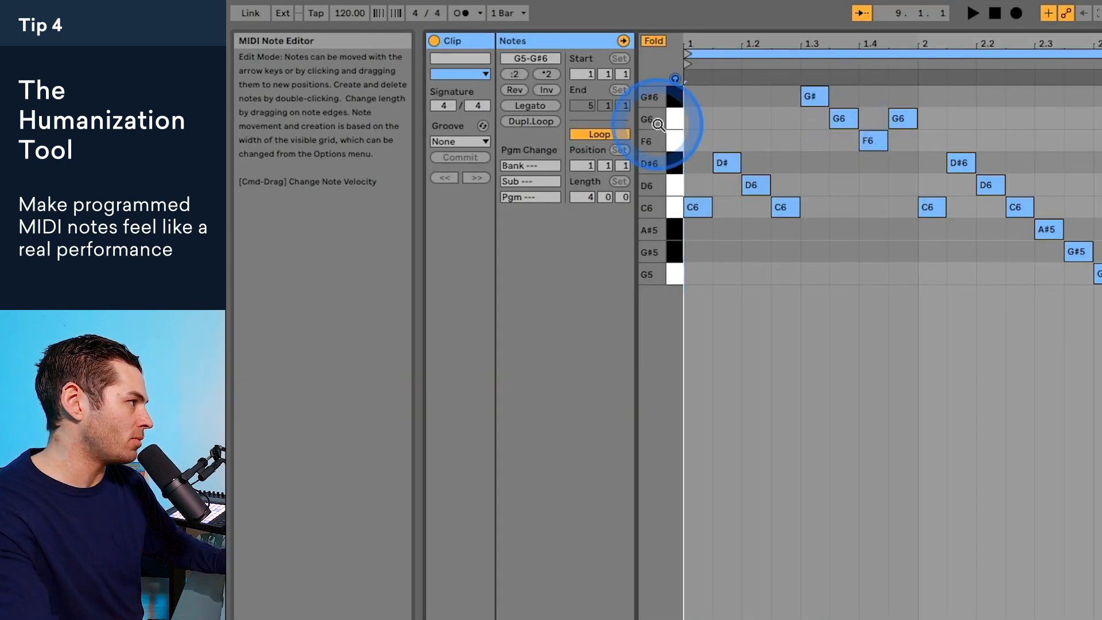
pyautogui.click(470, 141)
pyautogui.click(467, 169)
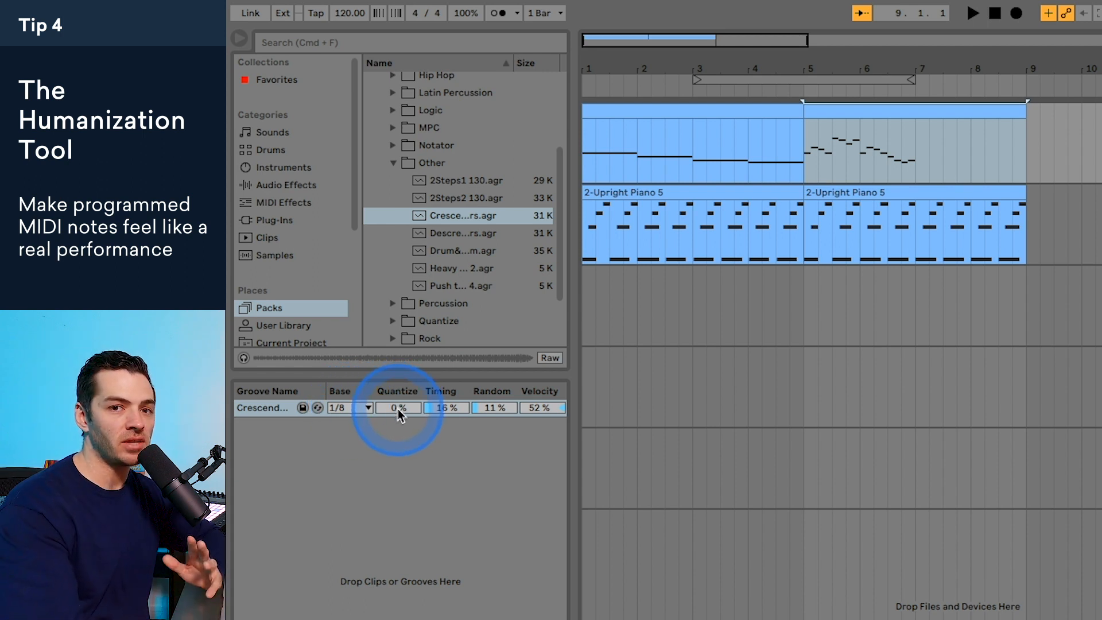
# Step: Set the Crescendo groove's Timing to 20% and Random to 100%, and audition the melody from bar 5
pyautogui.click(449, 408)
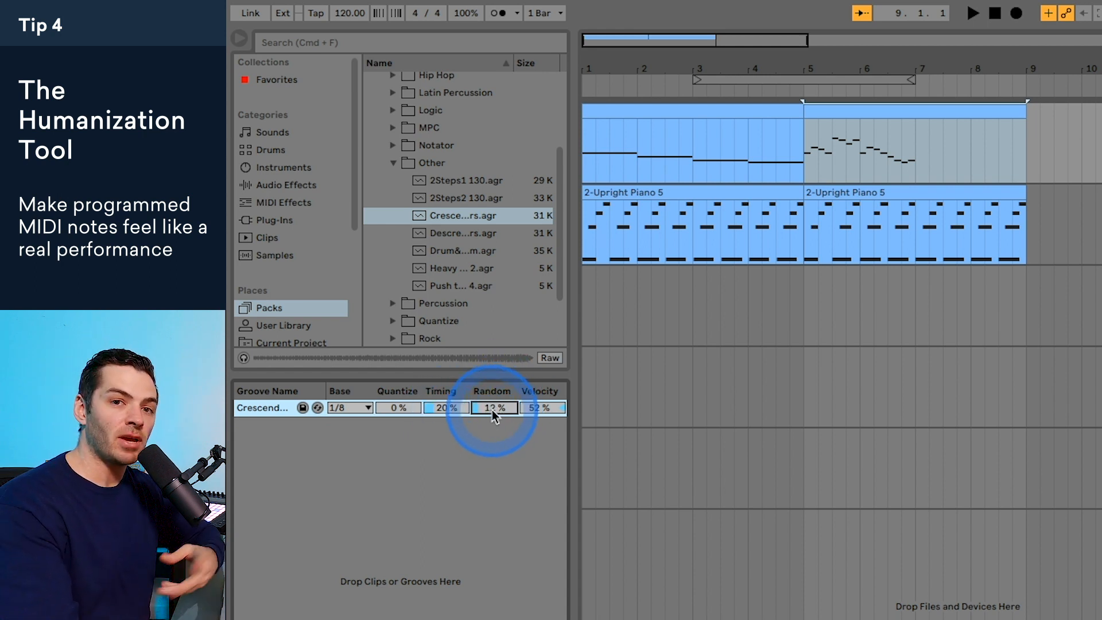
pyautogui.moveTo(491, 410); pyautogui.dragTo(491, 390)
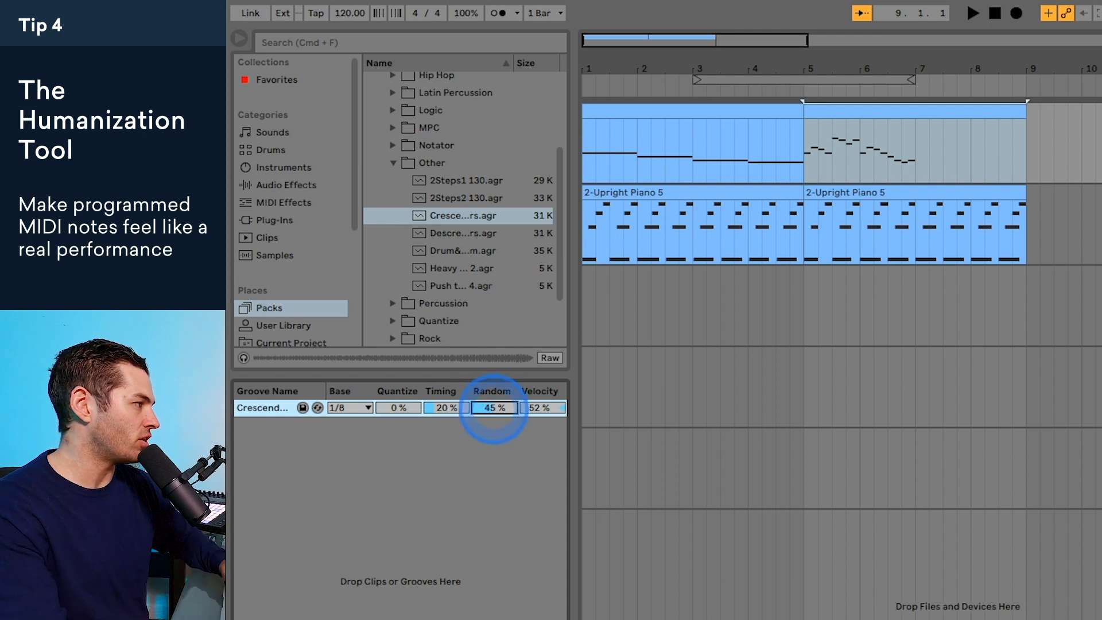
pyautogui.click(803, 143)
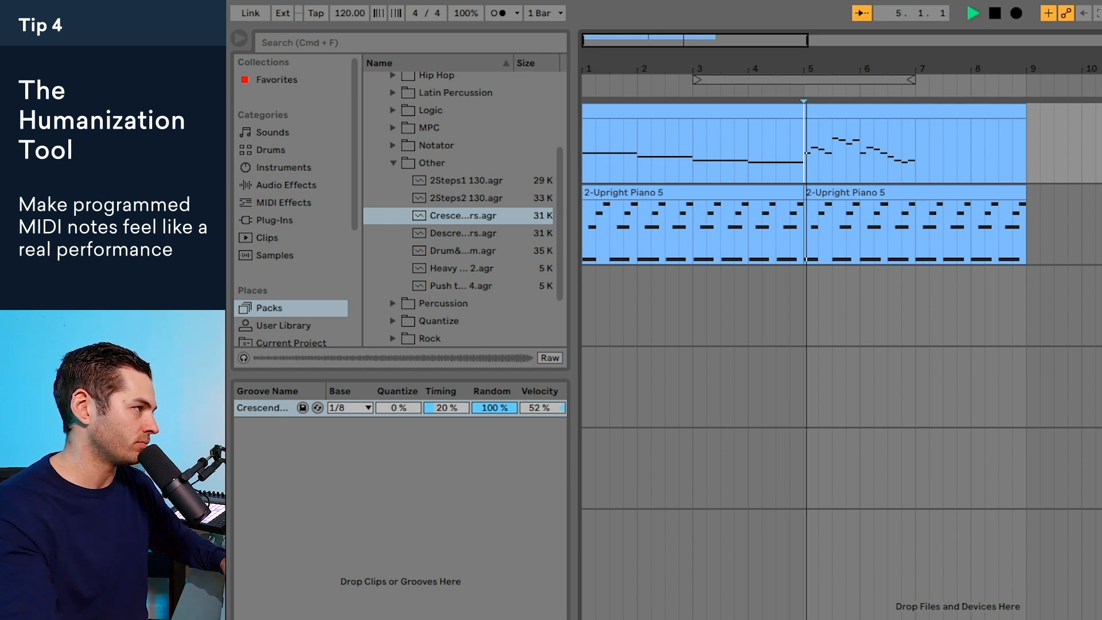
pyautogui.press('space')
# Step: Set the groove's Random amount to 20% and play the melody again from bar 5
pyautogui.moveTo(491, 404); pyautogui.dragTo(491, 417)
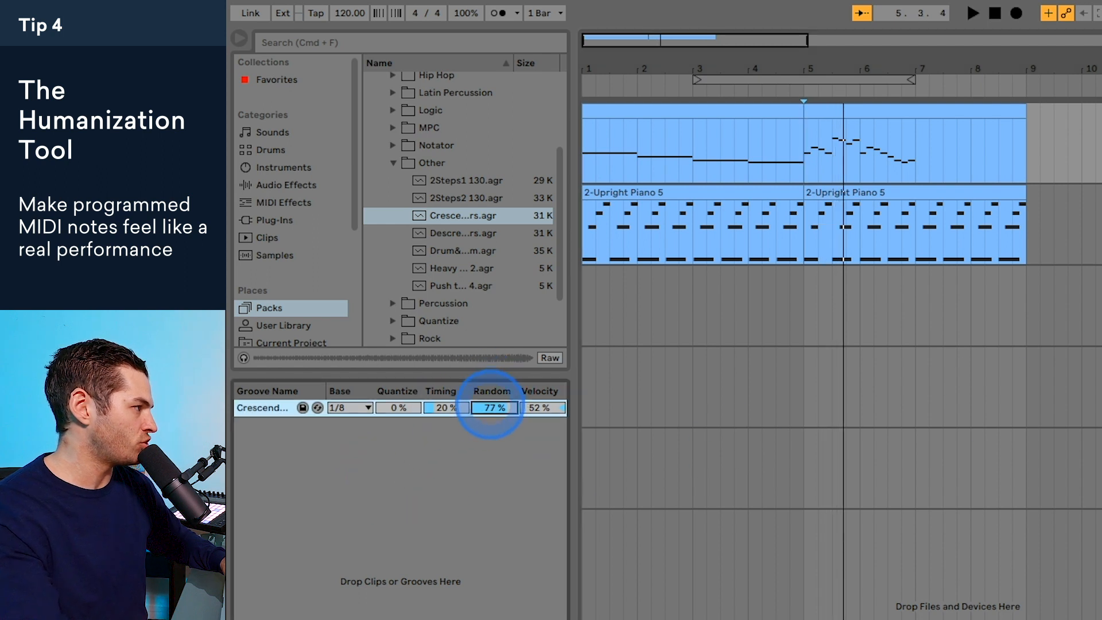
pyautogui.press('space')
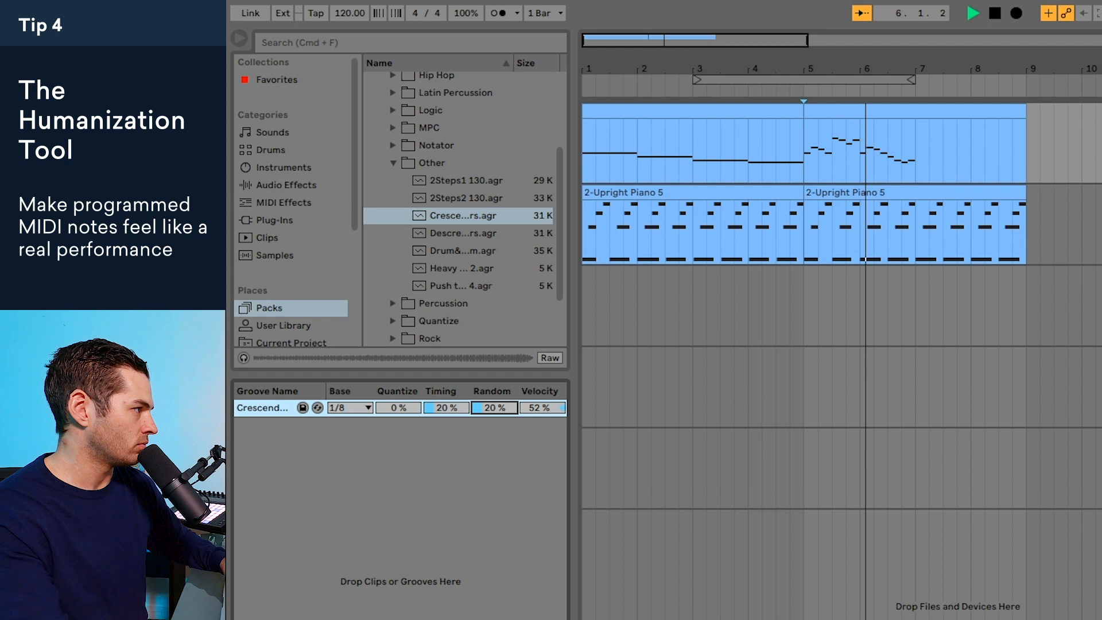
pyautogui.press('space')
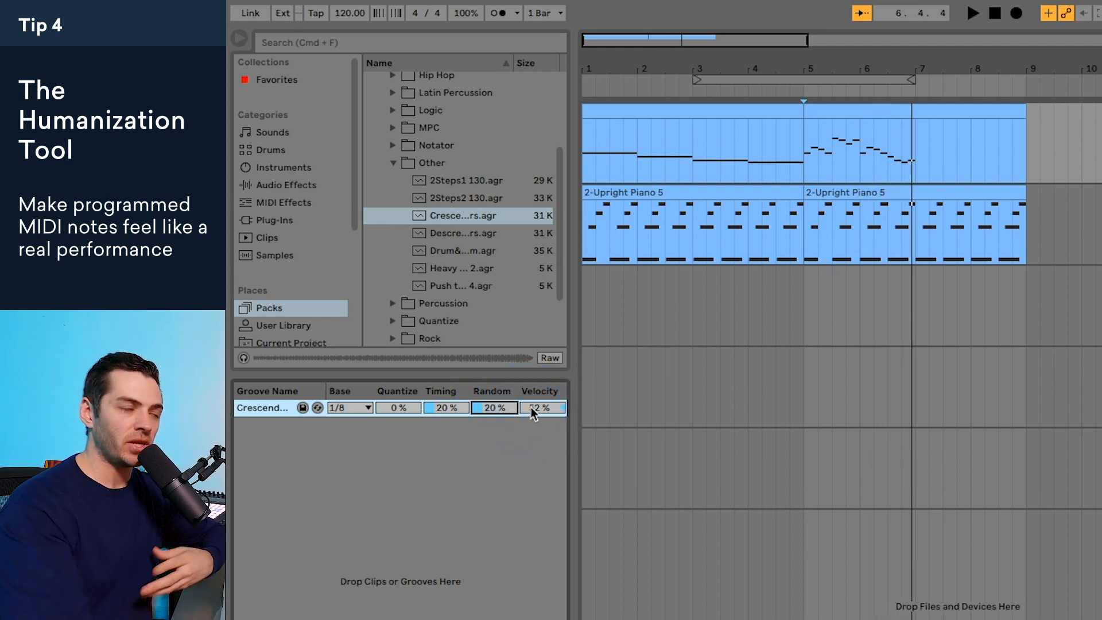
pyautogui.click(848, 12)
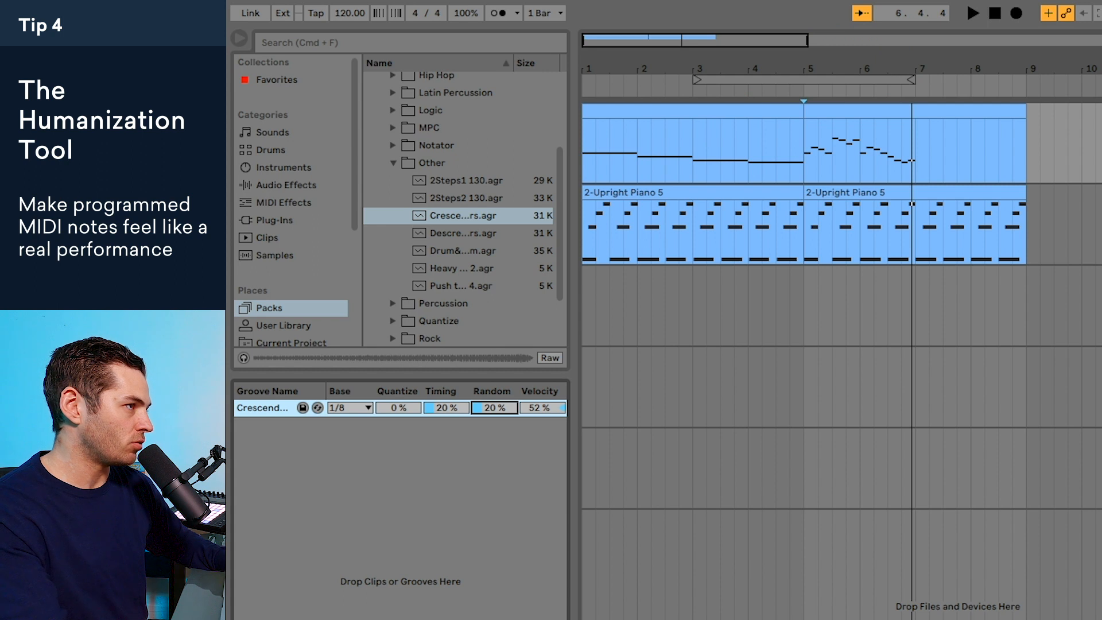
pyautogui.click(805, 138)
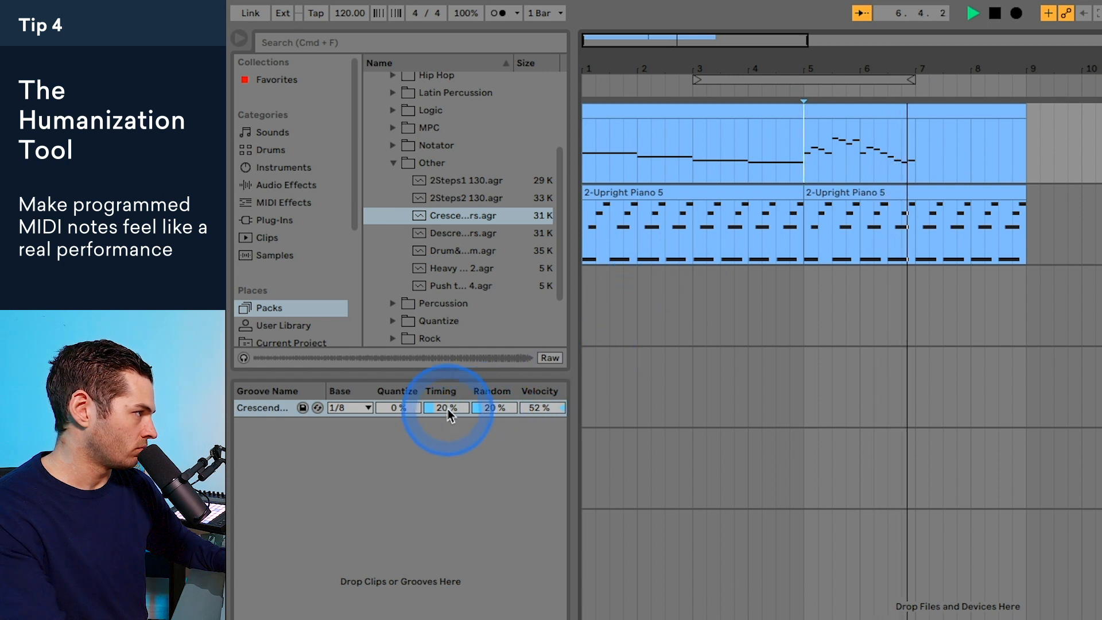
# Step: Shorten the melody clip on track 1 to end at bar 7 and duplicate it to fill up to bar 9
pyautogui.moveTo(1022, 113); pyautogui.dragTo(905, 110)
pyautogui.click(877, 108)
pyautogui.press('super+d')
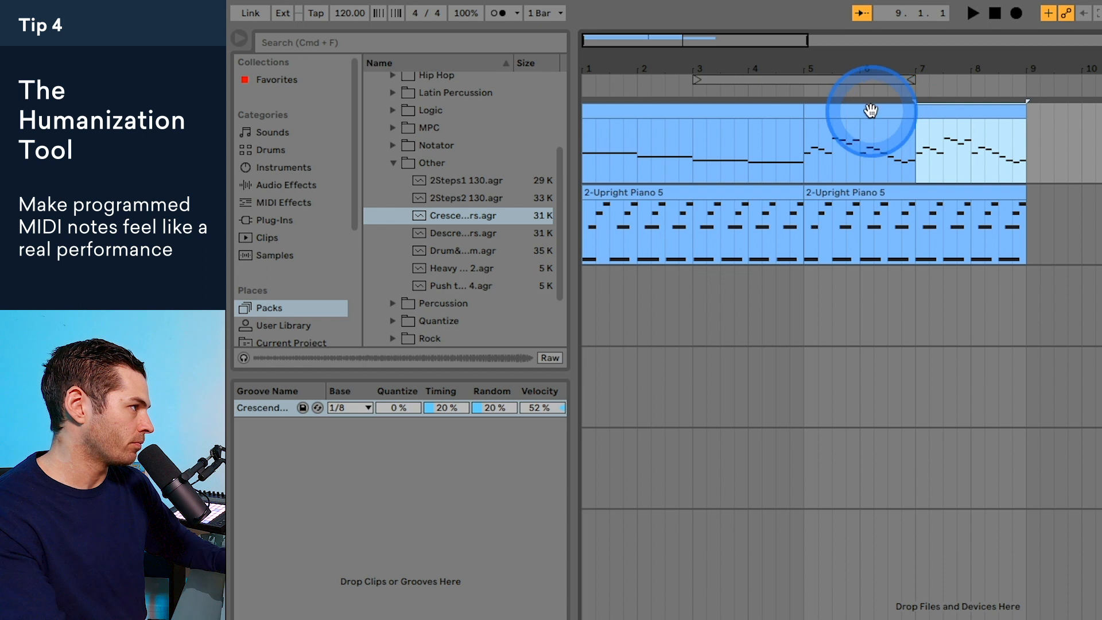
# Step: Audition both melody clips from bar 5 and set the groove's Velocity amount to 33%
pyautogui.click(803, 132)
pyautogui.press('space')
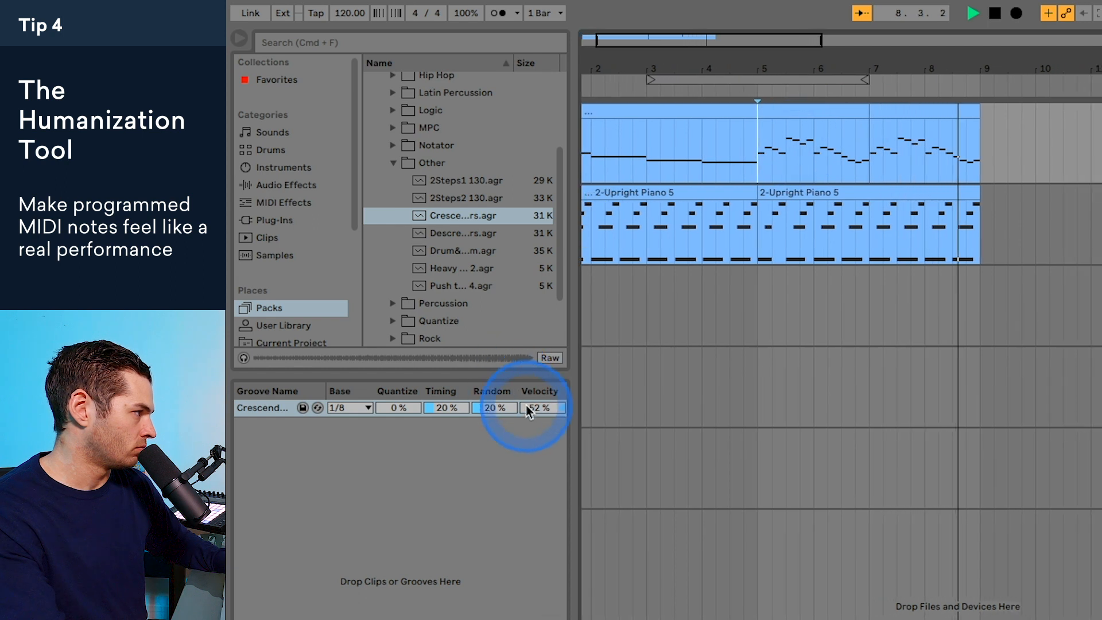
pyautogui.press('space')
pyautogui.moveTo(538, 410); pyautogui.dragTo(538, 425)
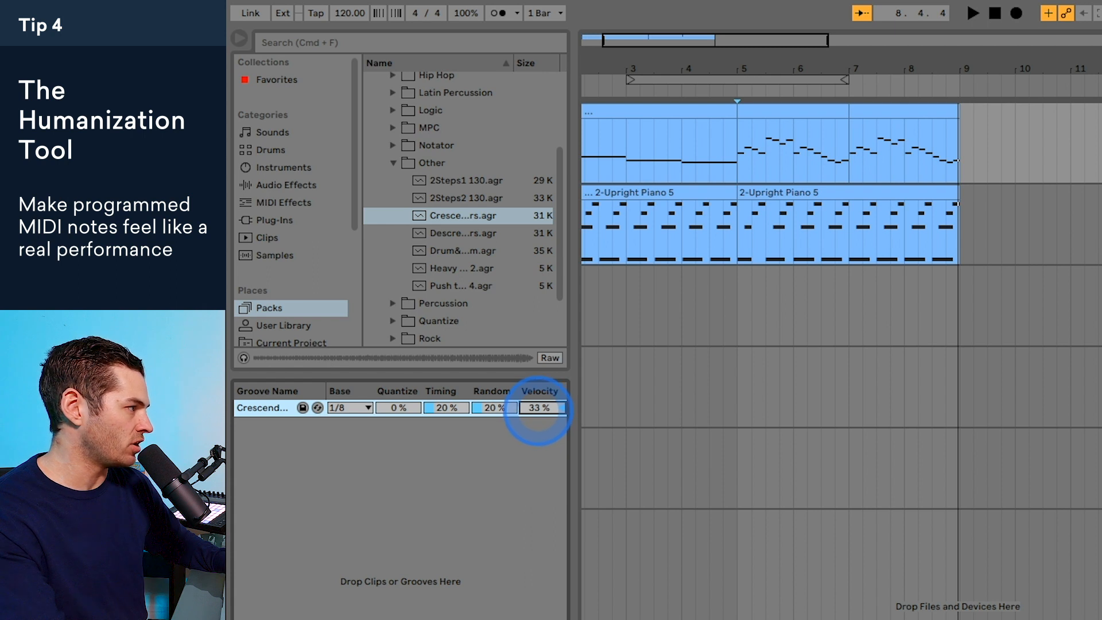
pyautogui.press('space')
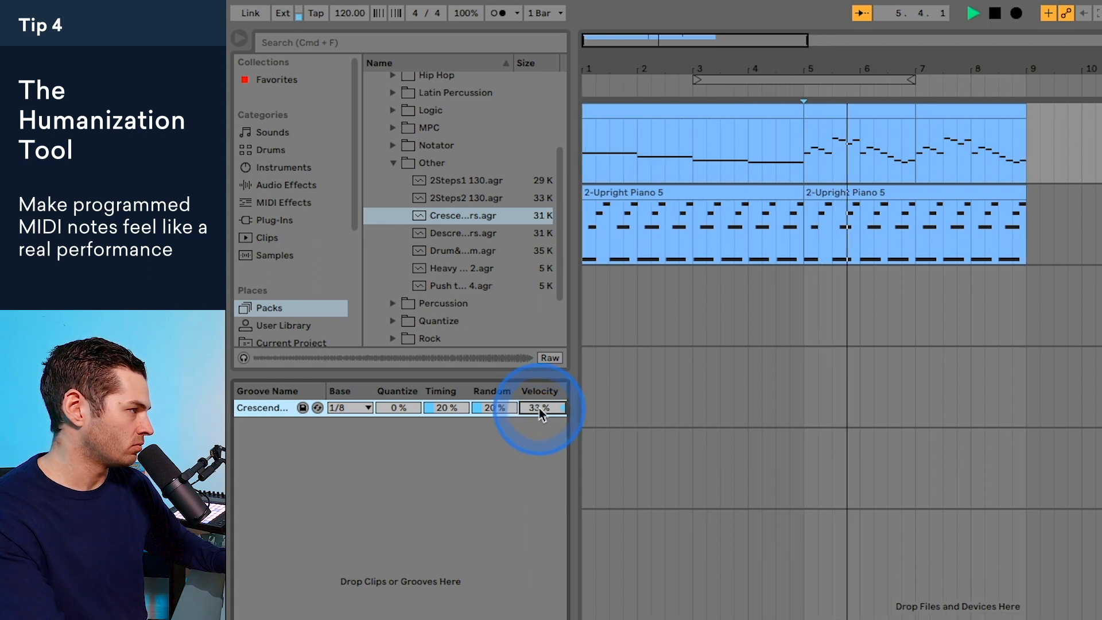
# Step: Consolidate the two melody clips on track 1 between bars 5 and 9, and open the resulting clip
pyautogui.click(880, 113)
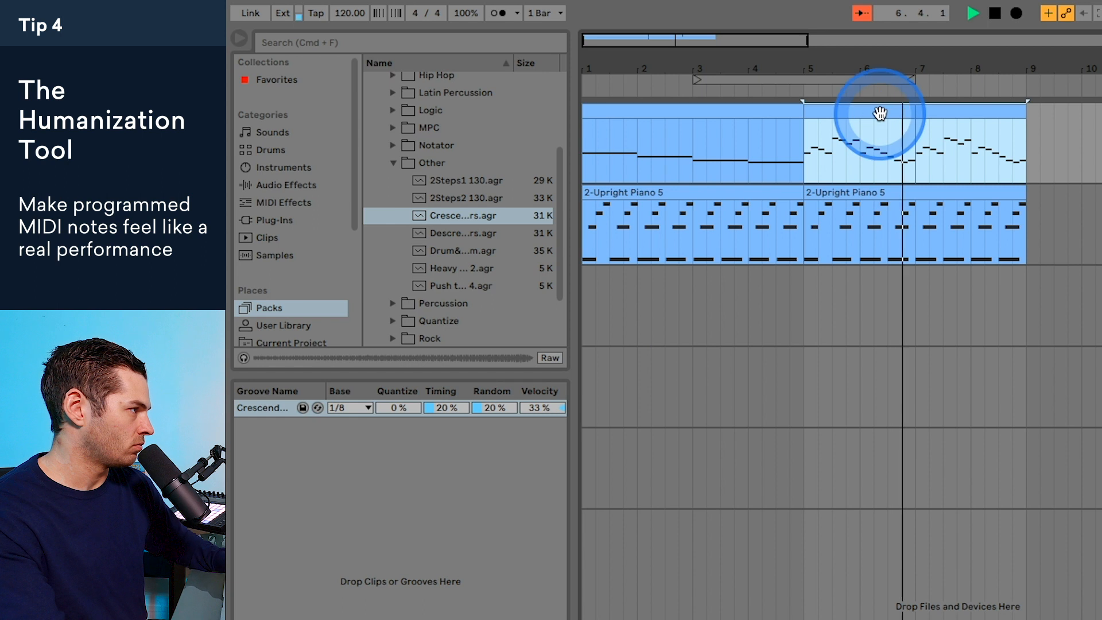
pyautogui.rightClick(880, 113)
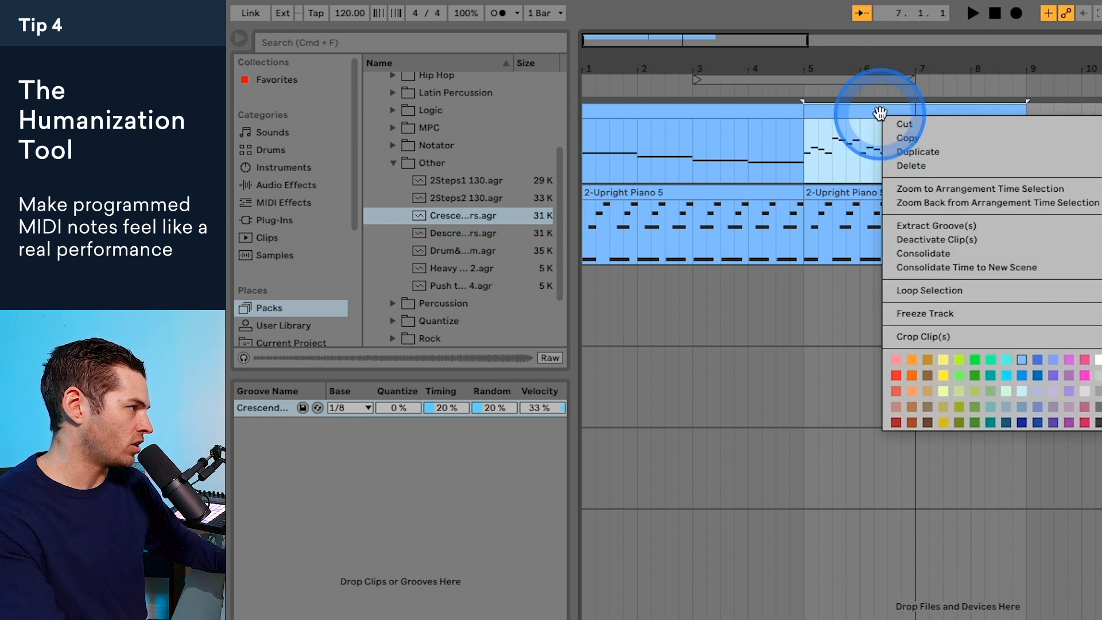
pyautogui.click(911, 249)
pyautogui.doubleClick(895, 117)
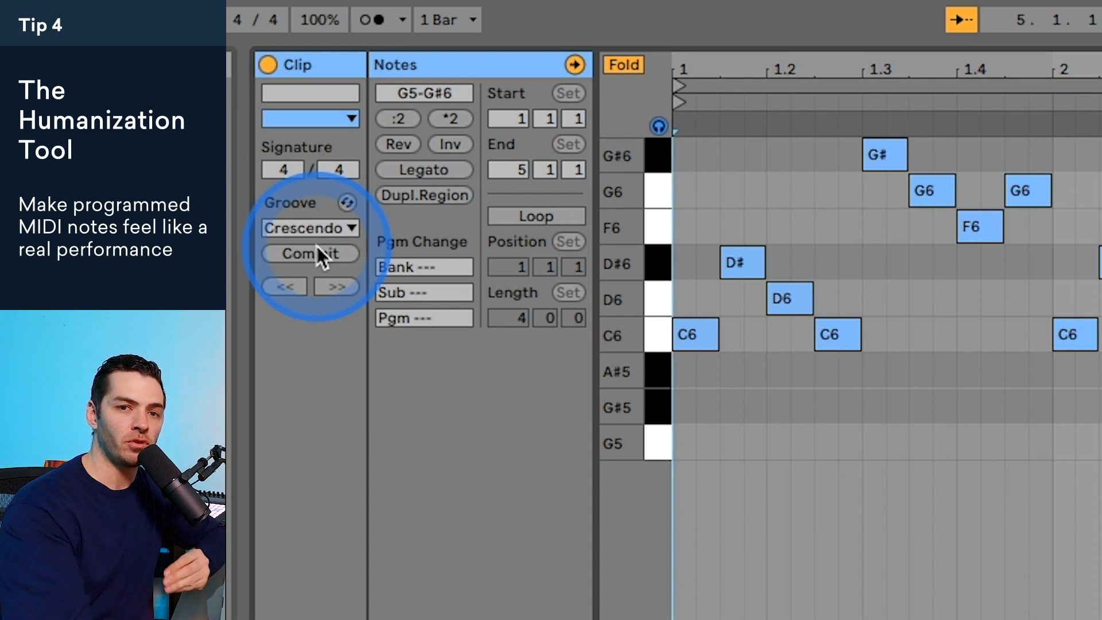
# Step: Commit the Crescendo groove to the consolidated melody clip's notes
pyautogui.click(317, 245)
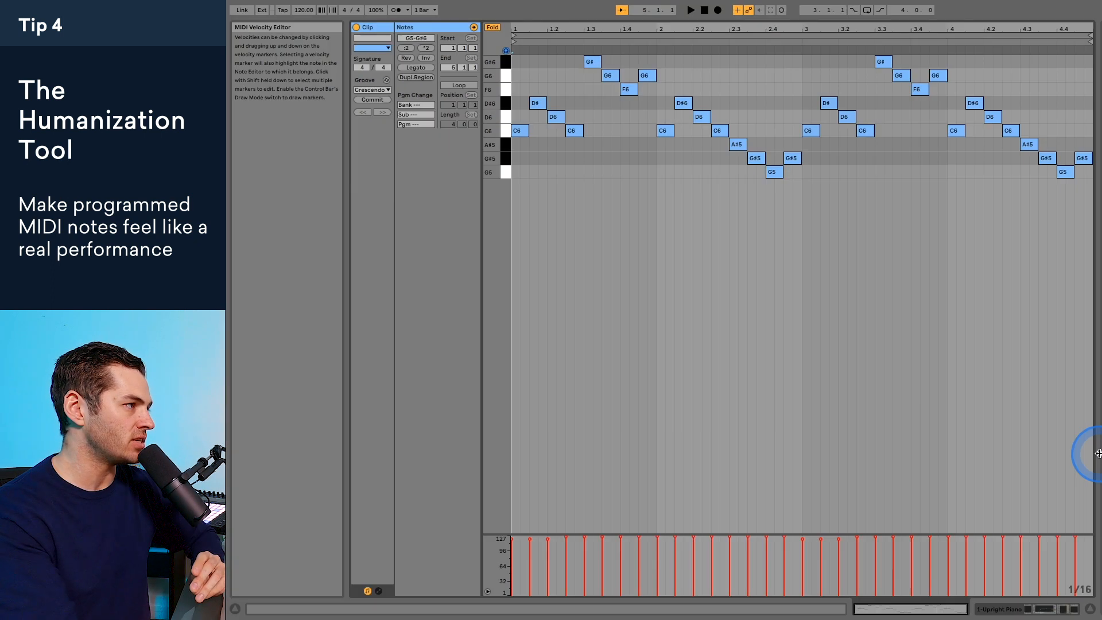
pyautogui.click(720, 143)
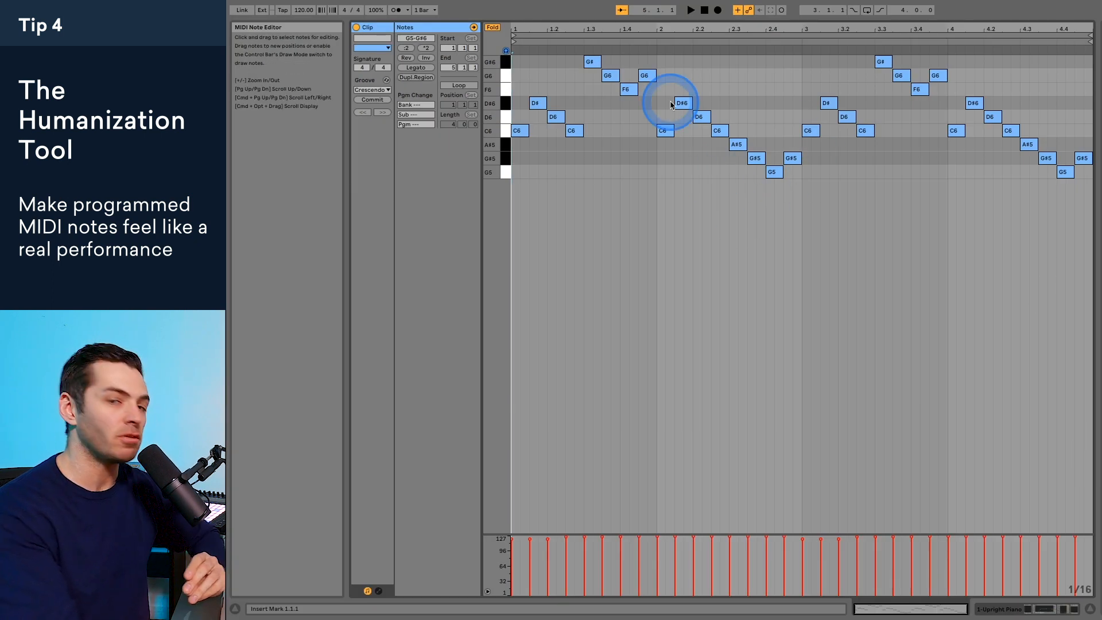
pyautogui.click(378, 99)
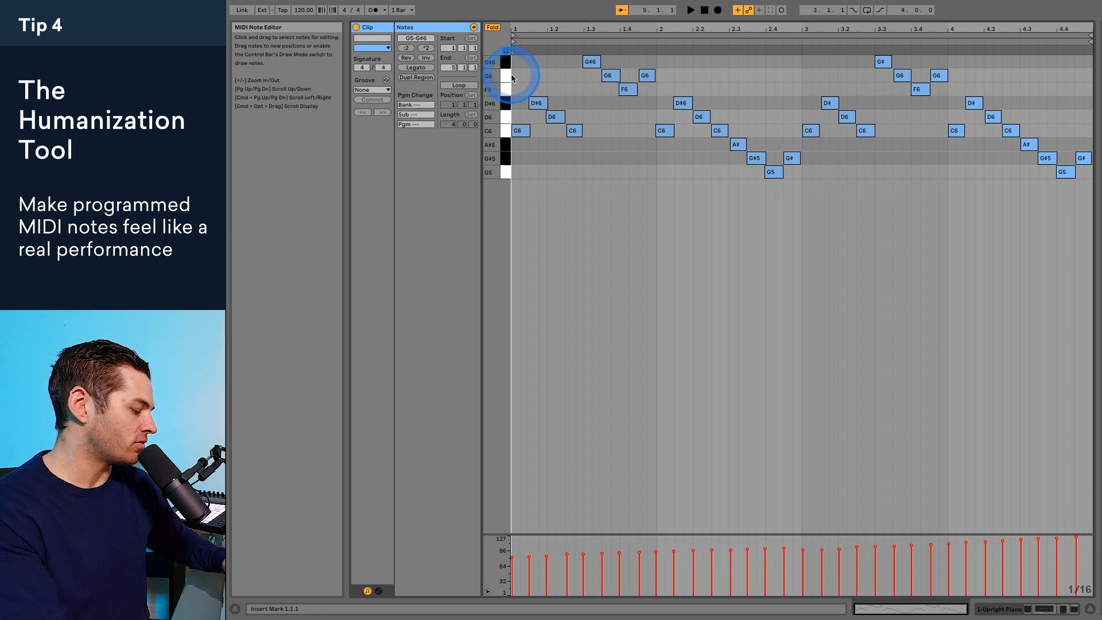
# Step: Play an unrecorded part over the arrangement from bar 9 and capture it as a MIDI clip on track 1
pyautogui.moveTo(590, 29); pyautogui.dragTo(741, 26)
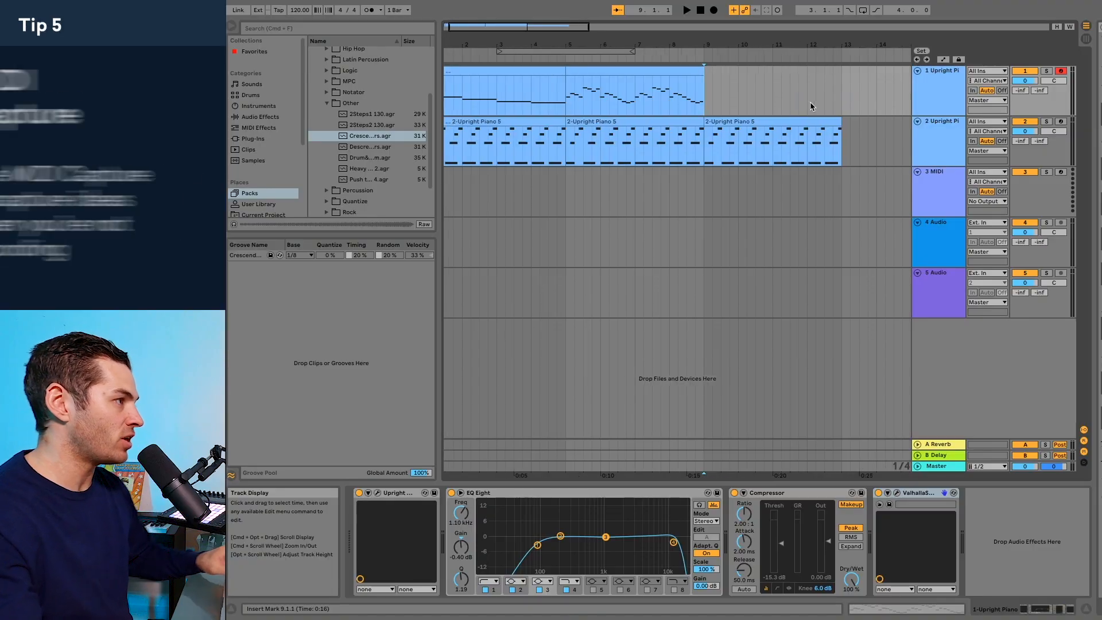
pyautogui.click(667, 98)
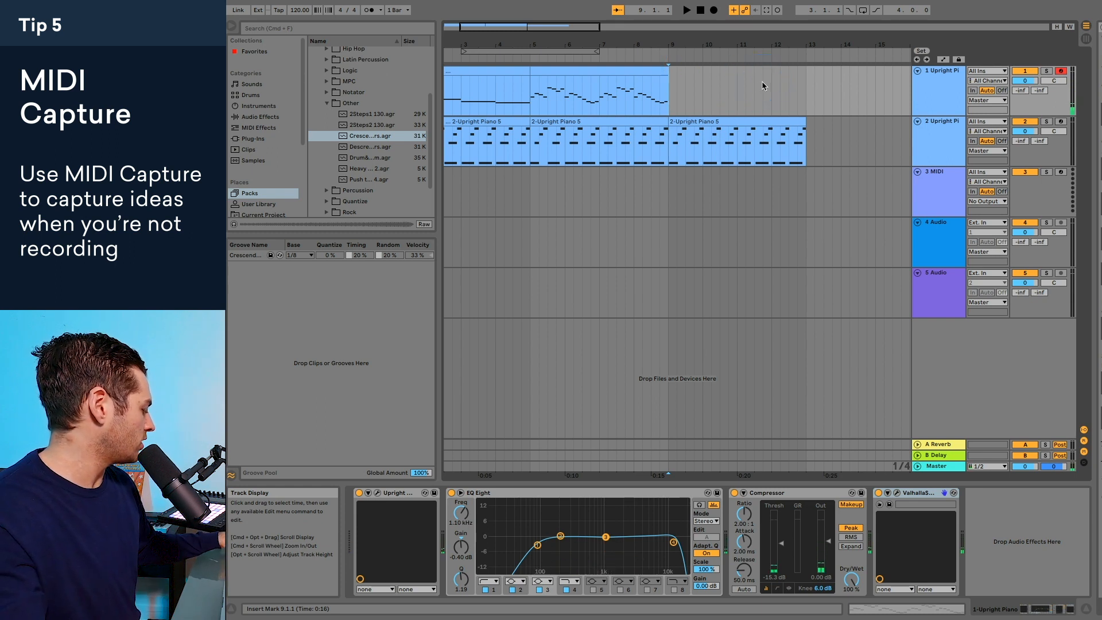
pyautogui.click(687, 10)
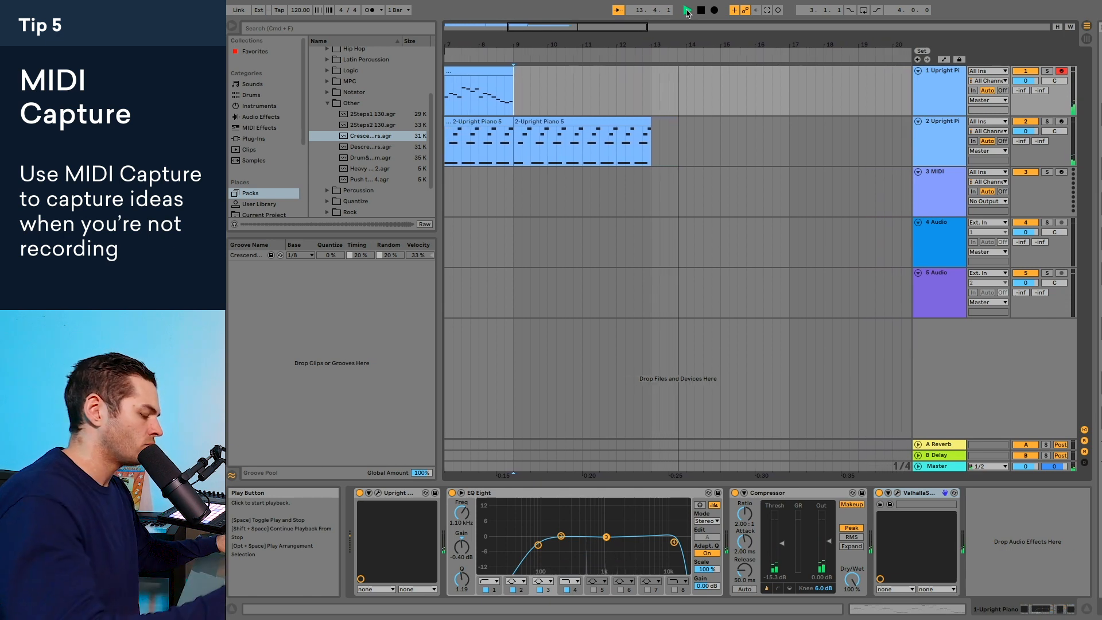
pyautogui.press('space')
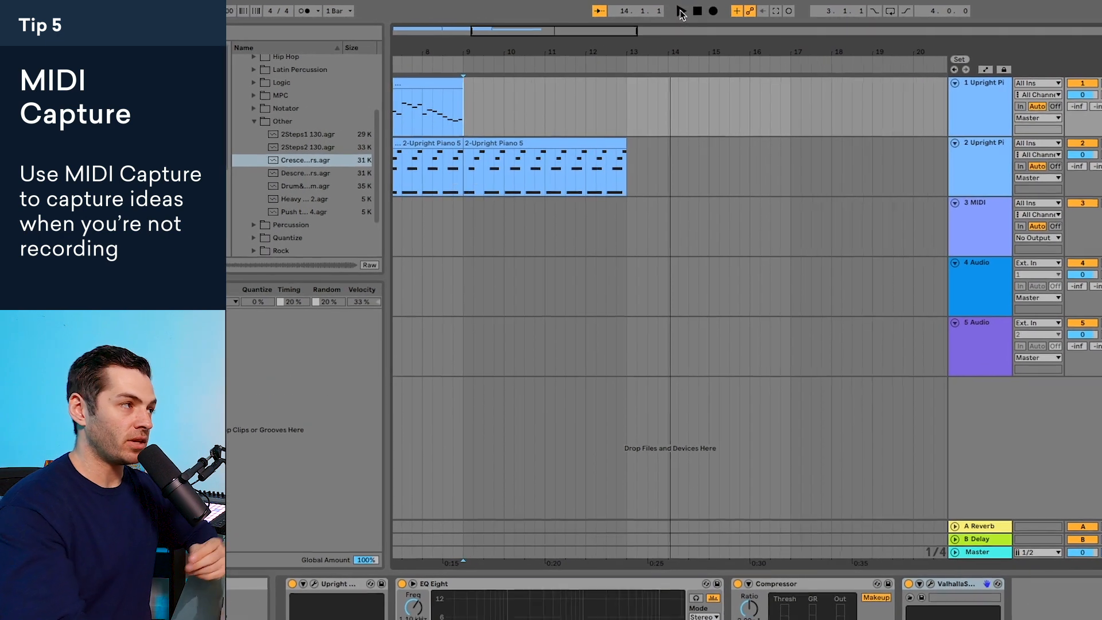
pyautogui.click(796, 14)
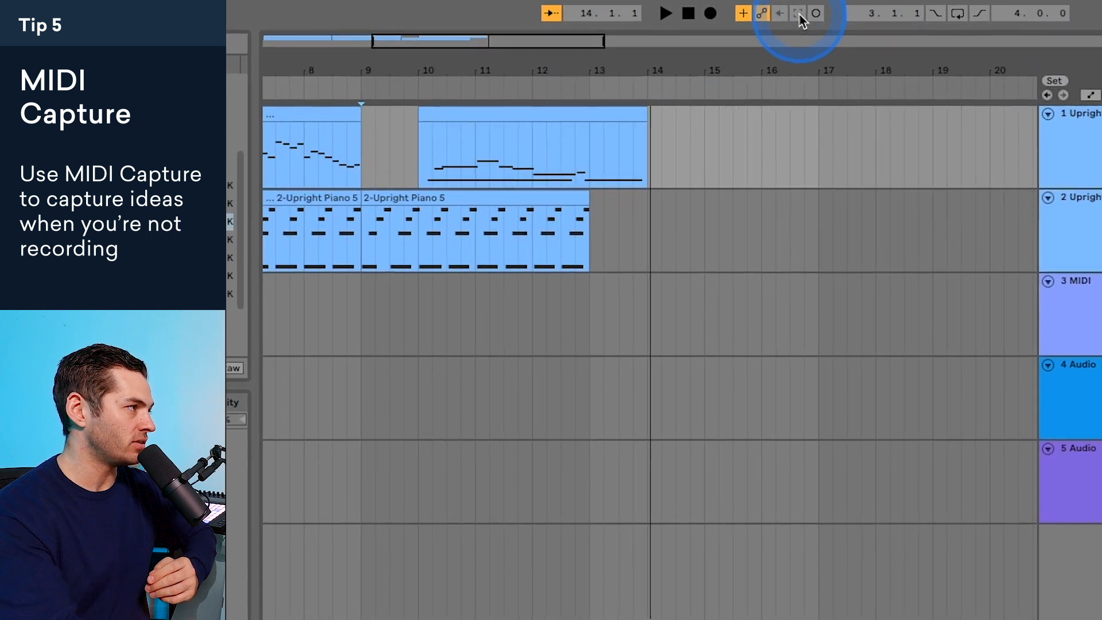
# Step: Move the captured clip one beat earlier on track 1, to start at 9.4.1, and audition it in the note editor
pyautogui.moveTo(433, 109); pyautogui.dragTo(398, 111)
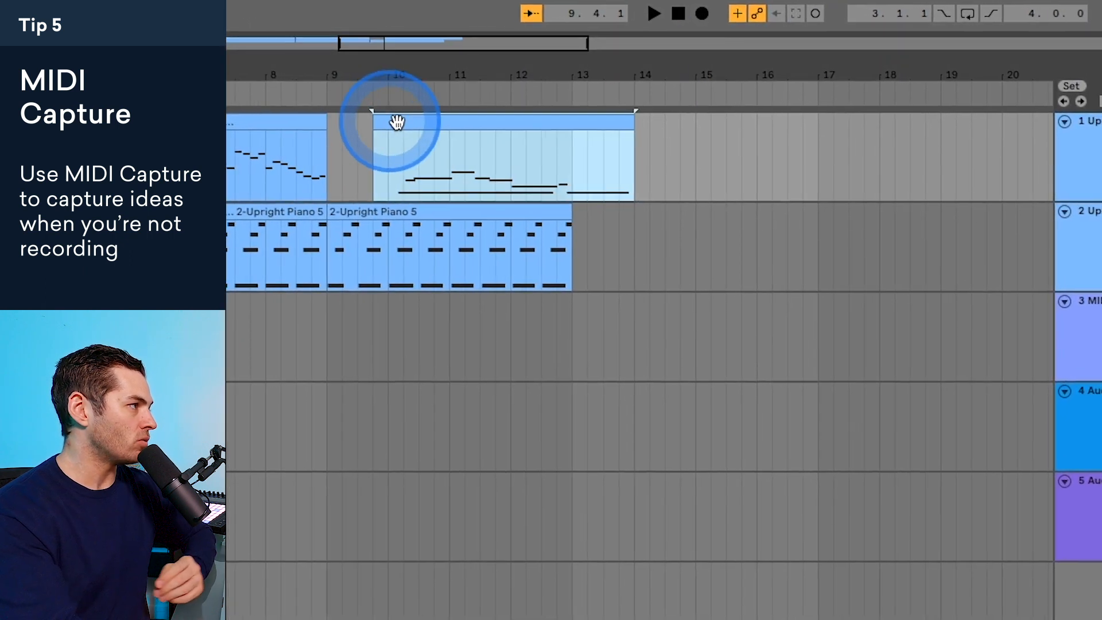
pyautogui.doubleClick(396, 119)
pyautogui.press('space')
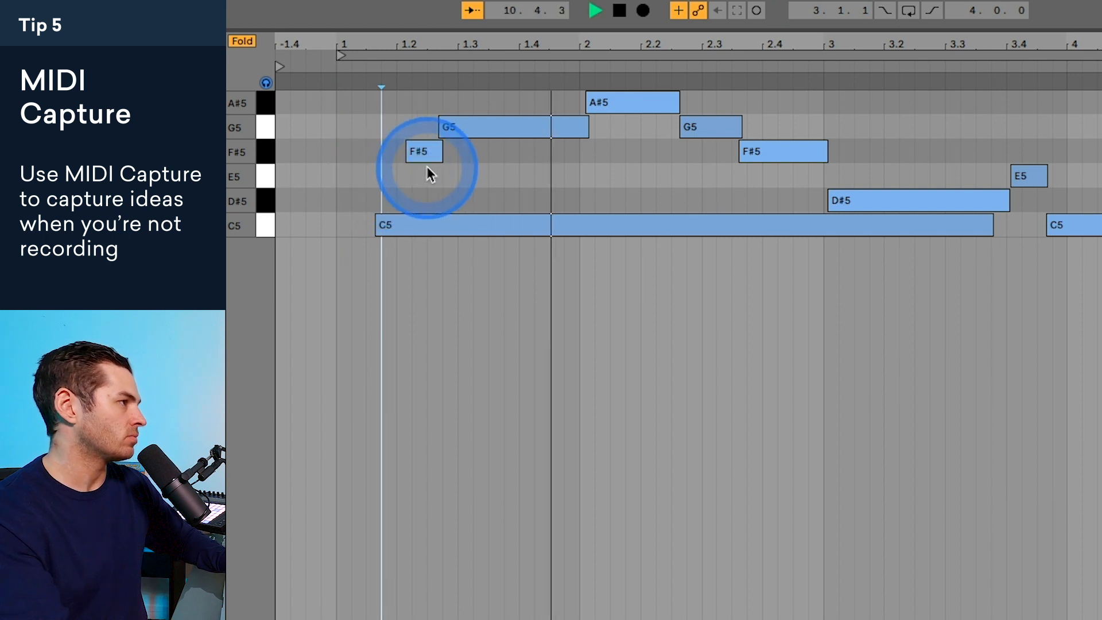
pyautogui.press('space')
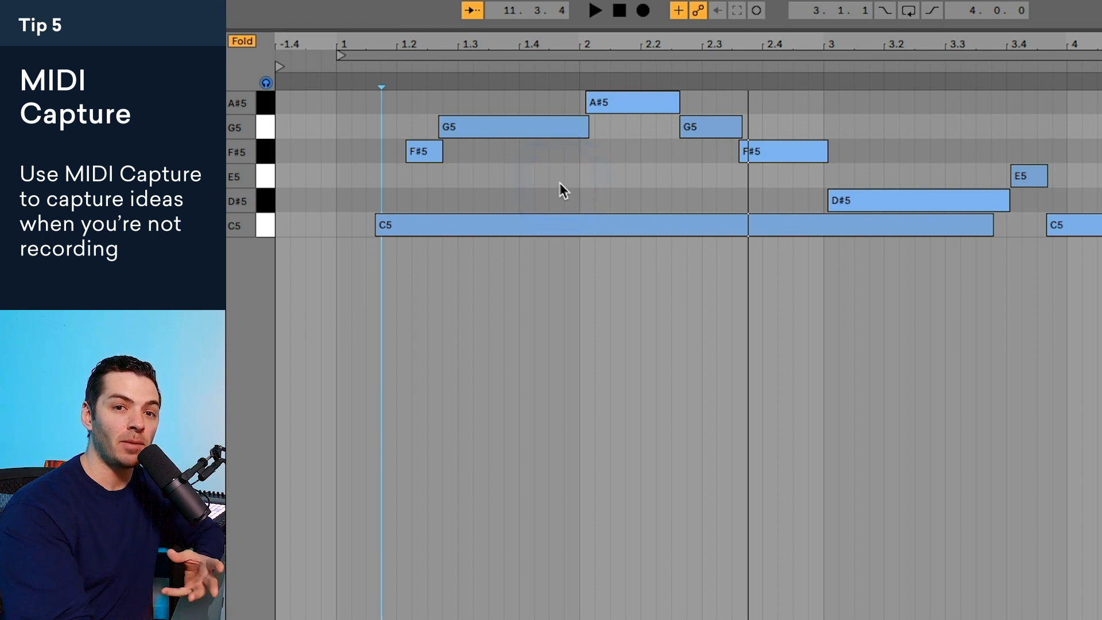
# Step: Shorten the long first C5 note to end near the start of the F#5 note, and audition the clip
pyautogui.moveTo(991, 229); pyautogui.dragTo(409, 236)
pyautogui.click(365, 136)
pyautogui.press('space')
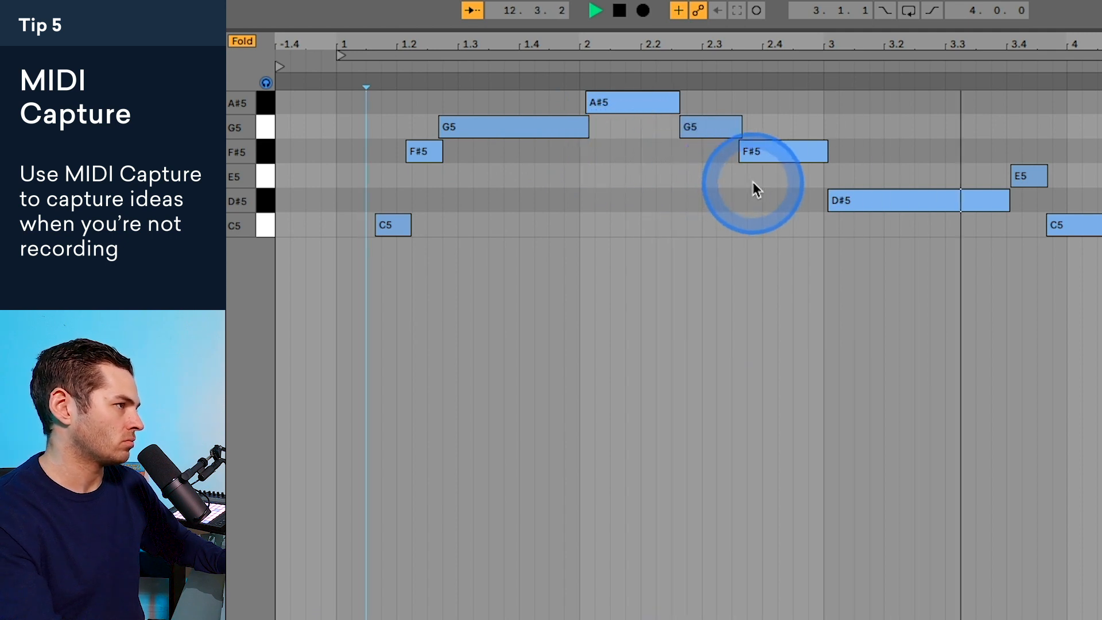
pyautogui.press('space')
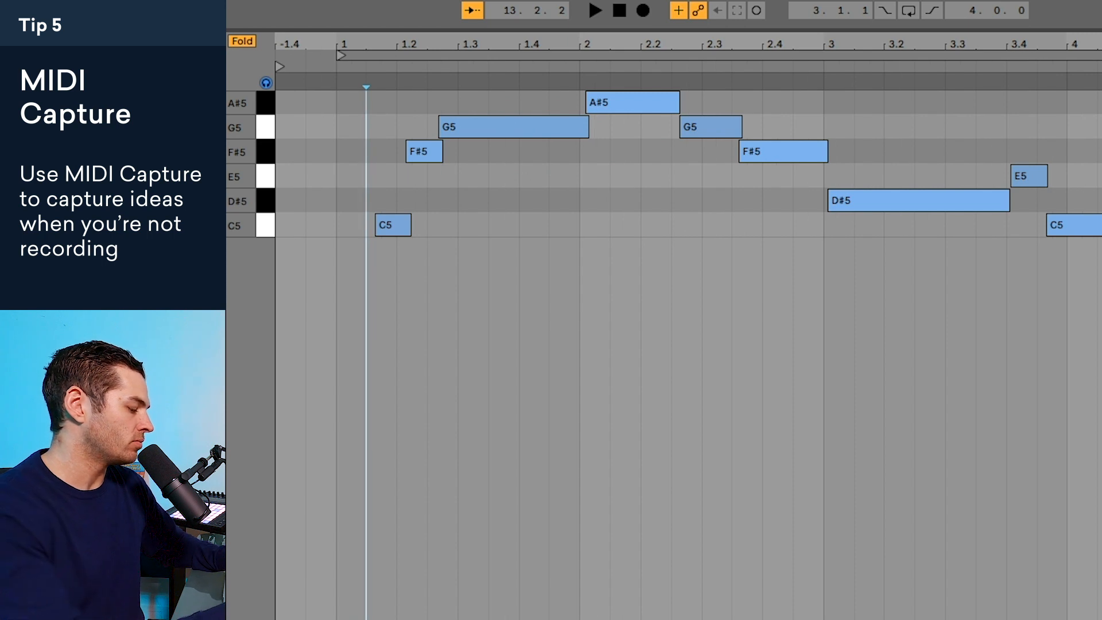
# Step: Quantize the clip's notes to 1/8 at 70%, adjusting both note starts and ends
pyautogui.press('super+shift+u')
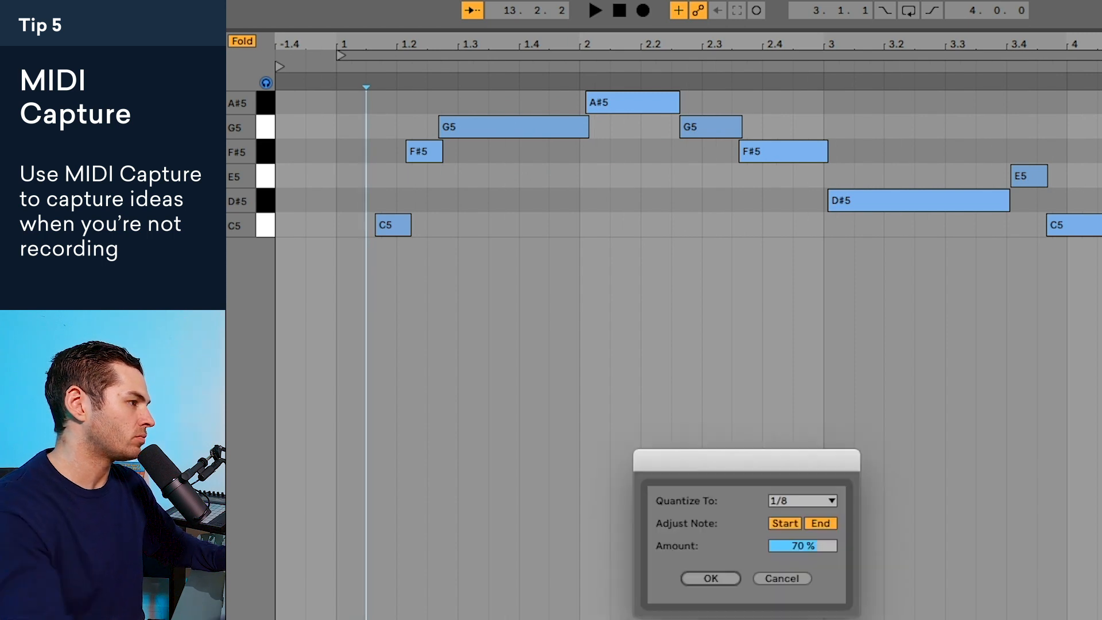
pyautogui.click(712, 578)
pyautogui.press('space')
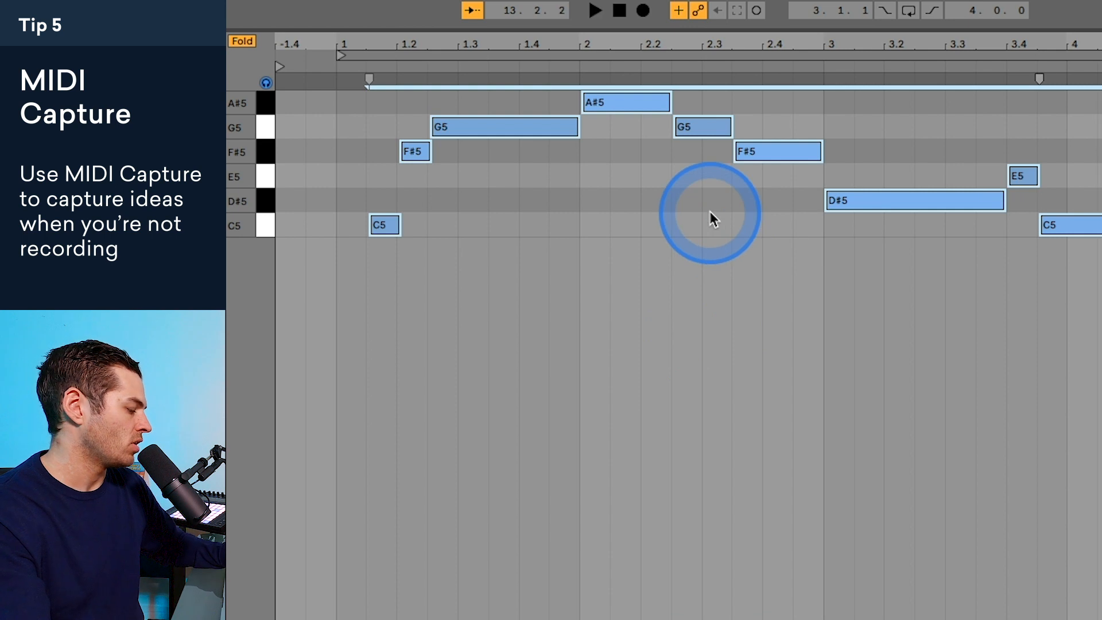
pyautogui.hotkey('ctrl', 'alt', 'l')
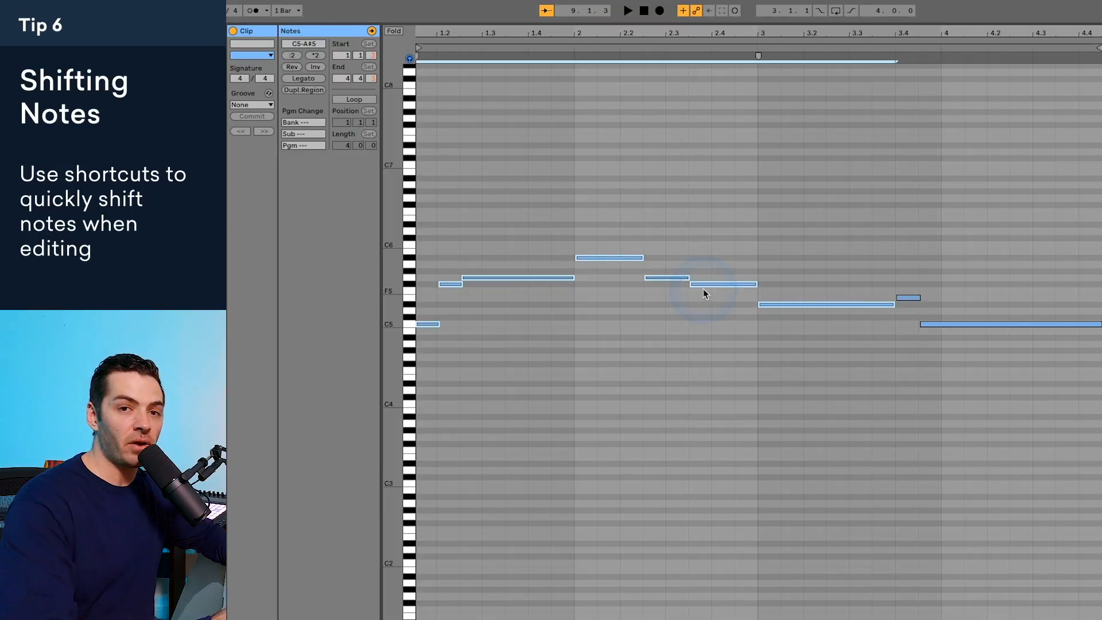
# Step: Shift the selected melody notes up and back down a semitone, and down and back up an octave
pyautogui.press('Up')
pyautogui.press('Down')
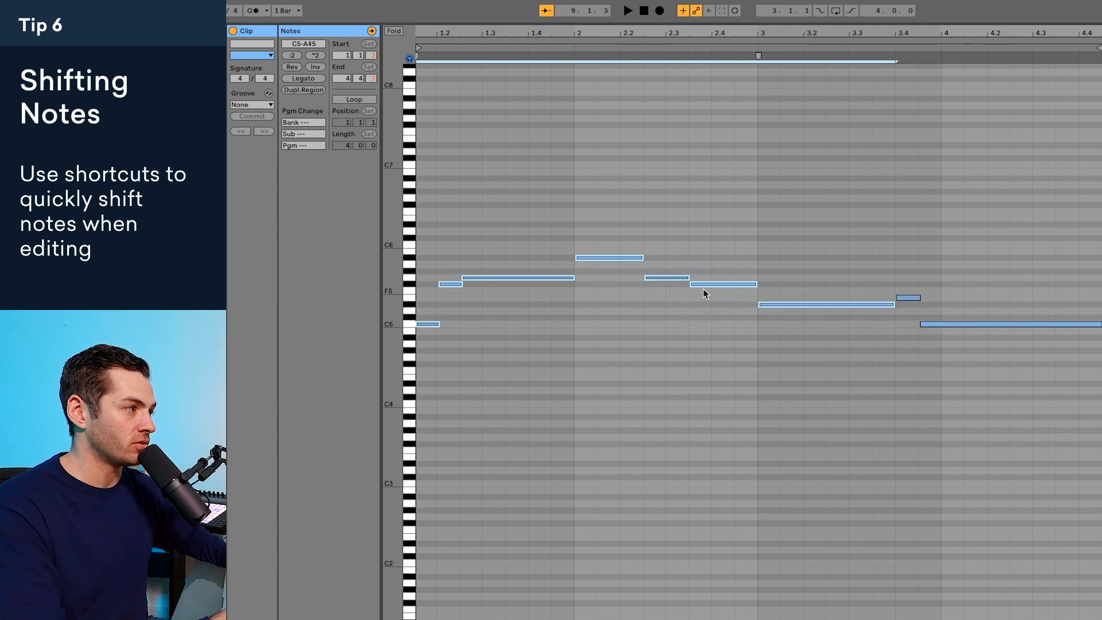
pyautogui.hotkey('shift', 'Down')
pyautogui.hotkey('shift', 'Up')
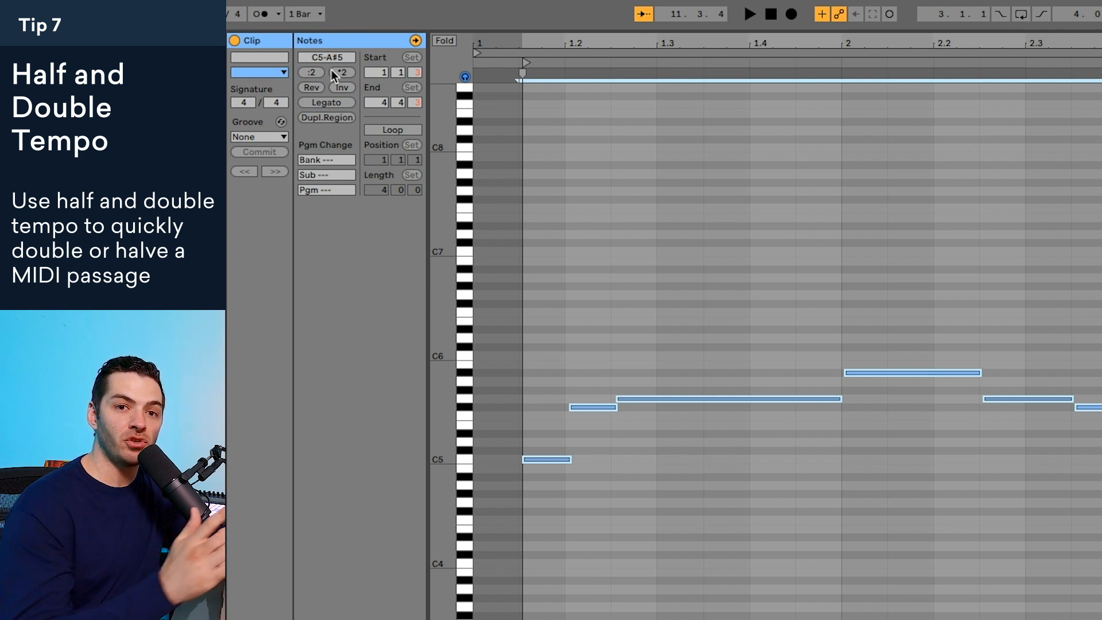
# Step: Select the phrase's notes between C5 and A#5, compress them to half their duration and play the result
pyautogui.click(482, 481)
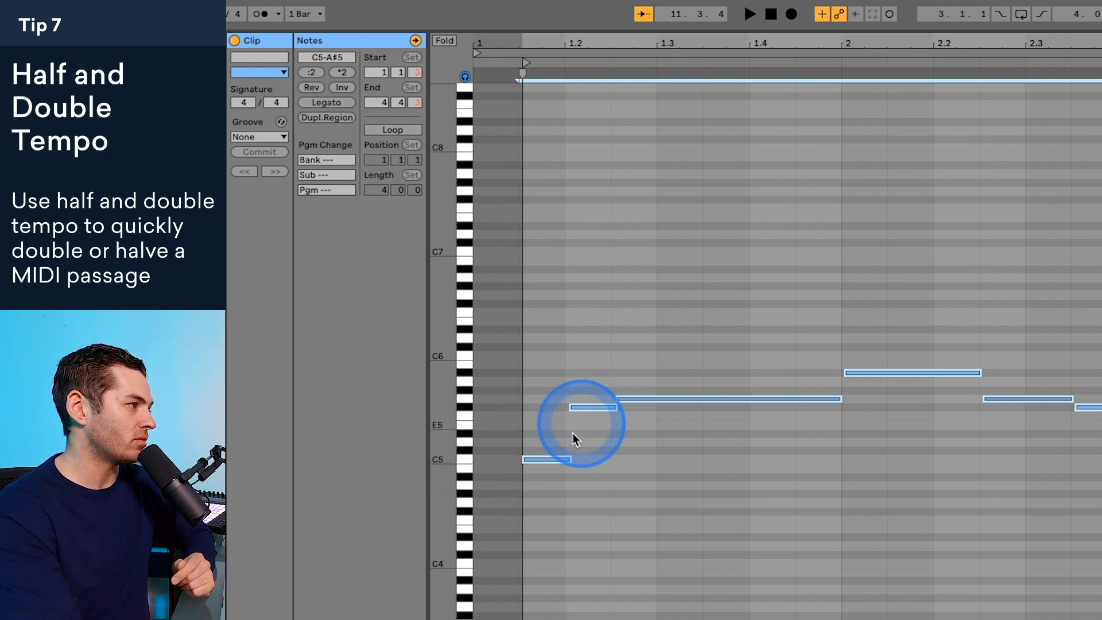
pyautogui.click(560, 464)
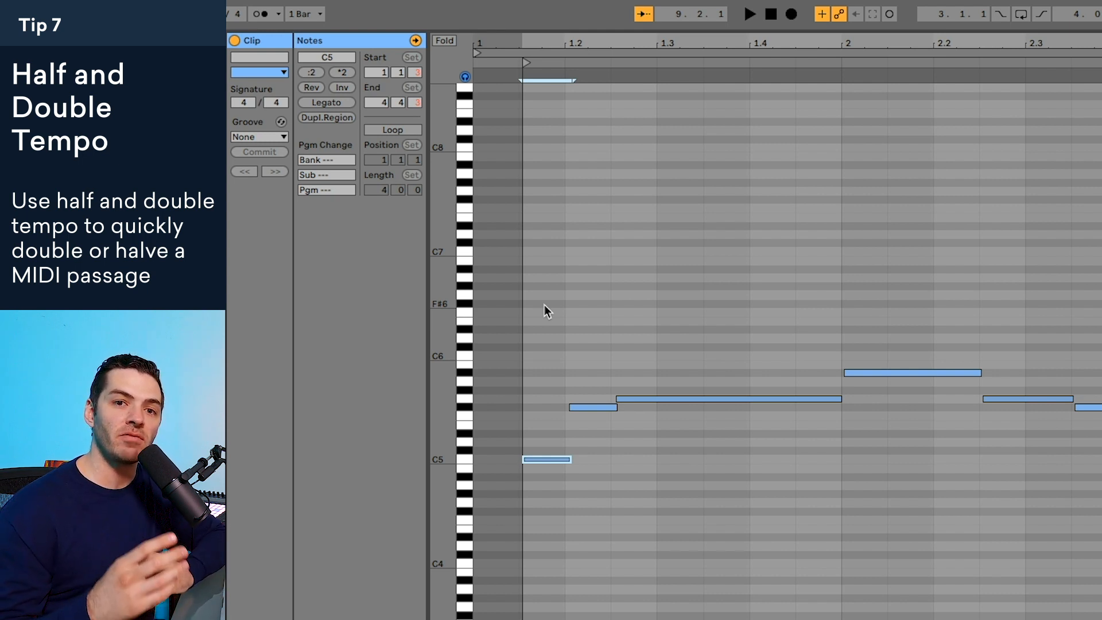
pyautogui.moveTo(551, 241); pyautogui.dragTo(1101, 498)
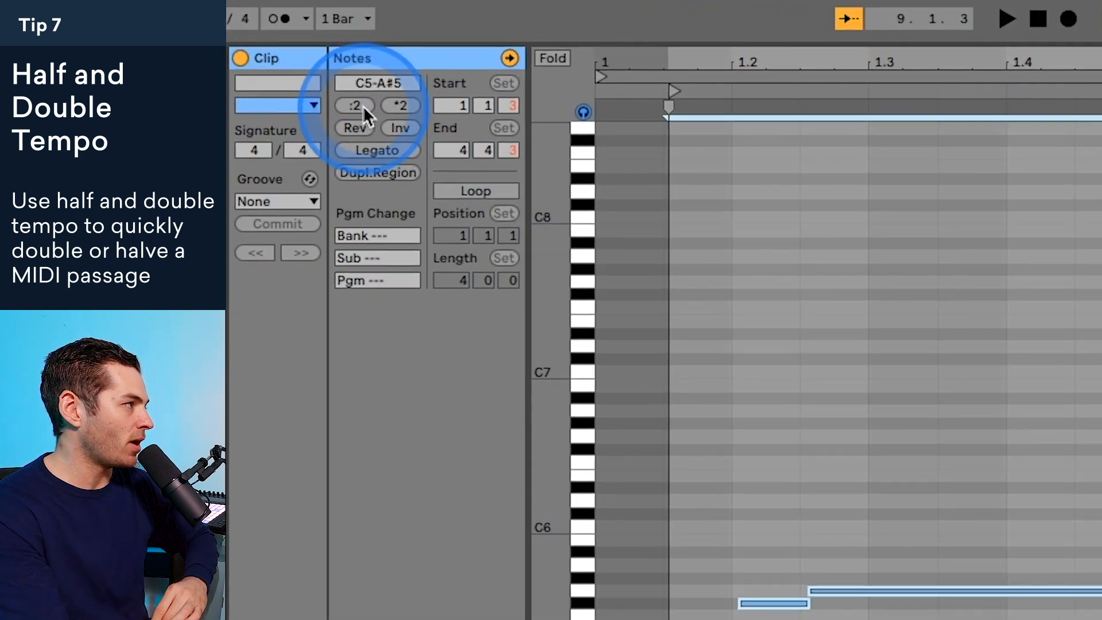
pyautogui.click(330, 82)
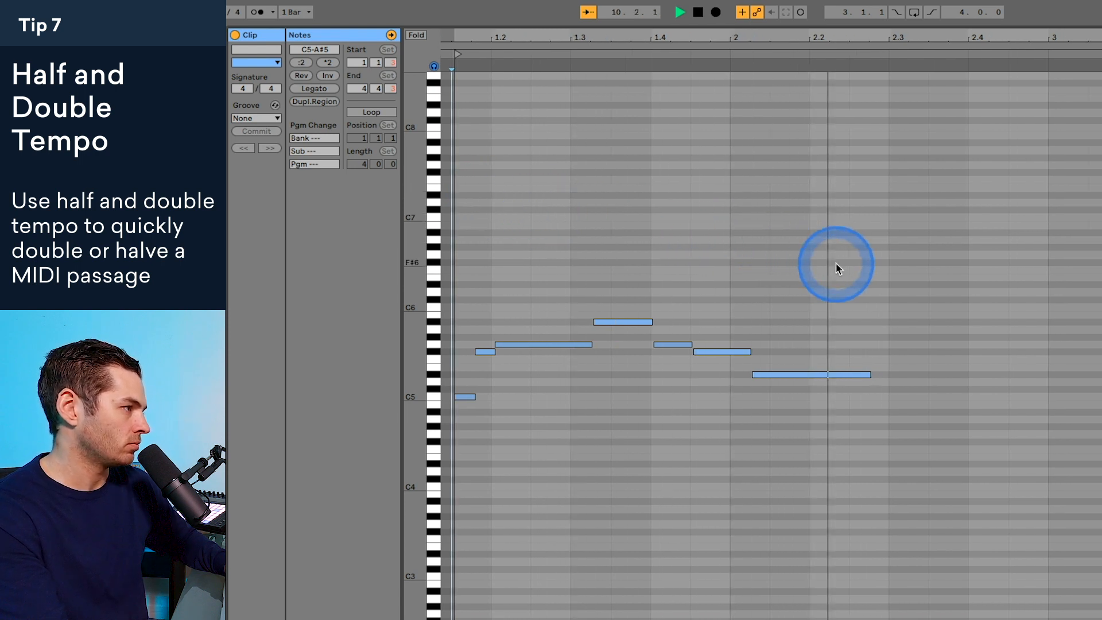
pyautogui.press('space')
# Step: Halve the duration of the selected phrase once more, audition it, and undo both halvings
pyautogui.moveTo(815, 269); pyautogui.dragTo(322, 480)
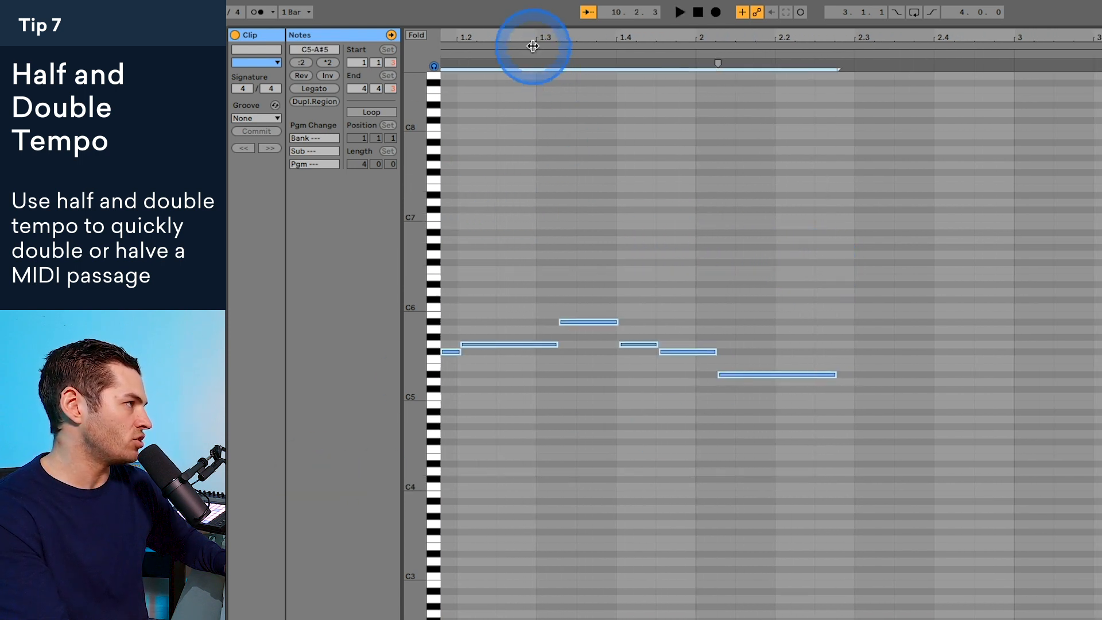
pyautogui.moveTo(533, 46); pyautogui.dragTo(536, 39)
pyautogui.click(302, 63)
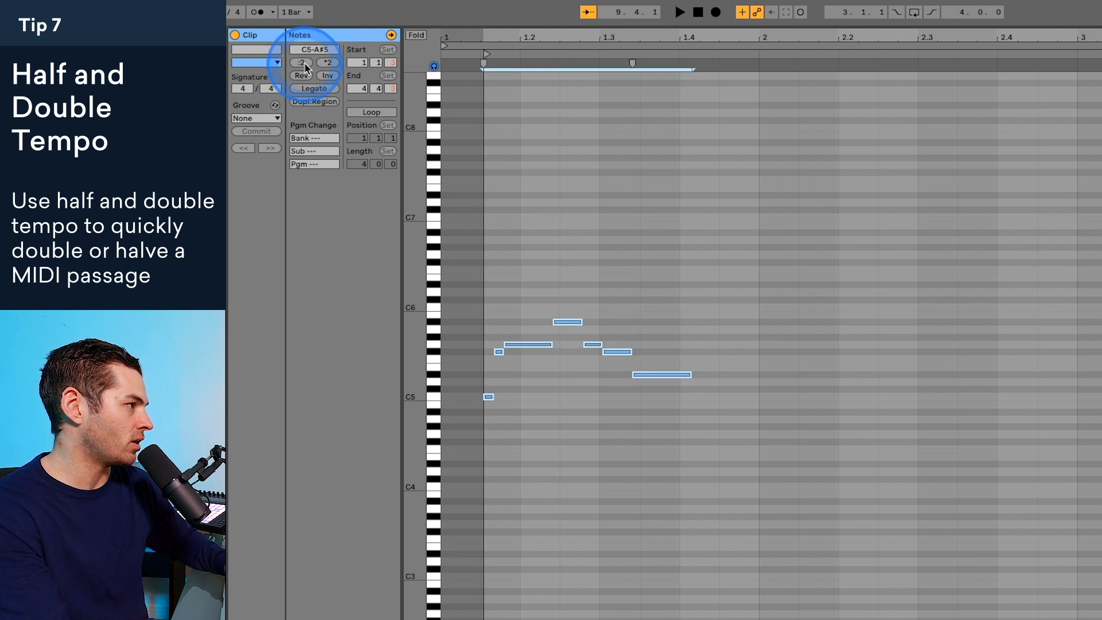
pyautogui.click(484, 119)
pyautogui.press('space')
pyautogui.press('space')
pyautogui.press('space')
pyautogui.hotkey('ctrl', 'z')
pyautogui.hotkey('ctrl', 'z')
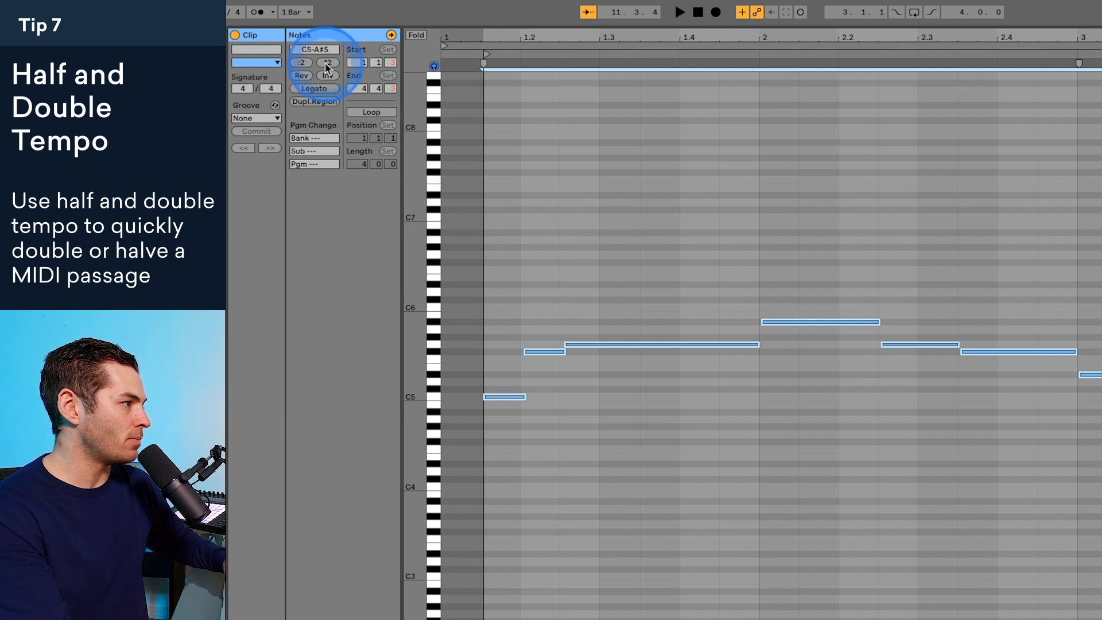
# Step: Stretch the selected phrase to double its duration and audition it from the start of the clip
pyautogui.click(327, 63)
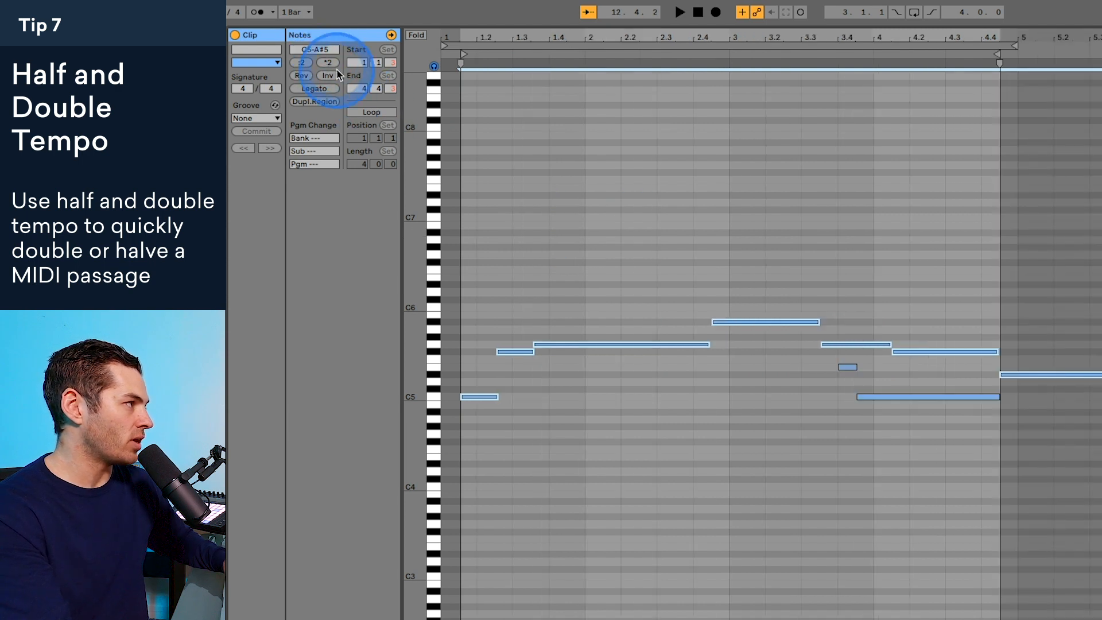
pyautogui.click(484, 197)
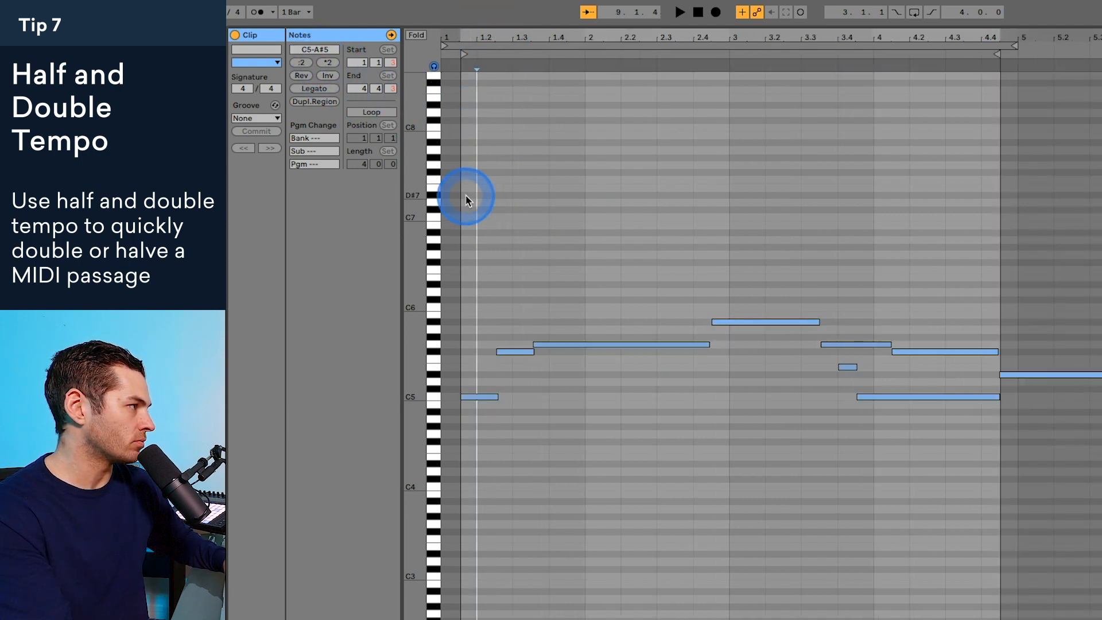
pyautogui.press('space')
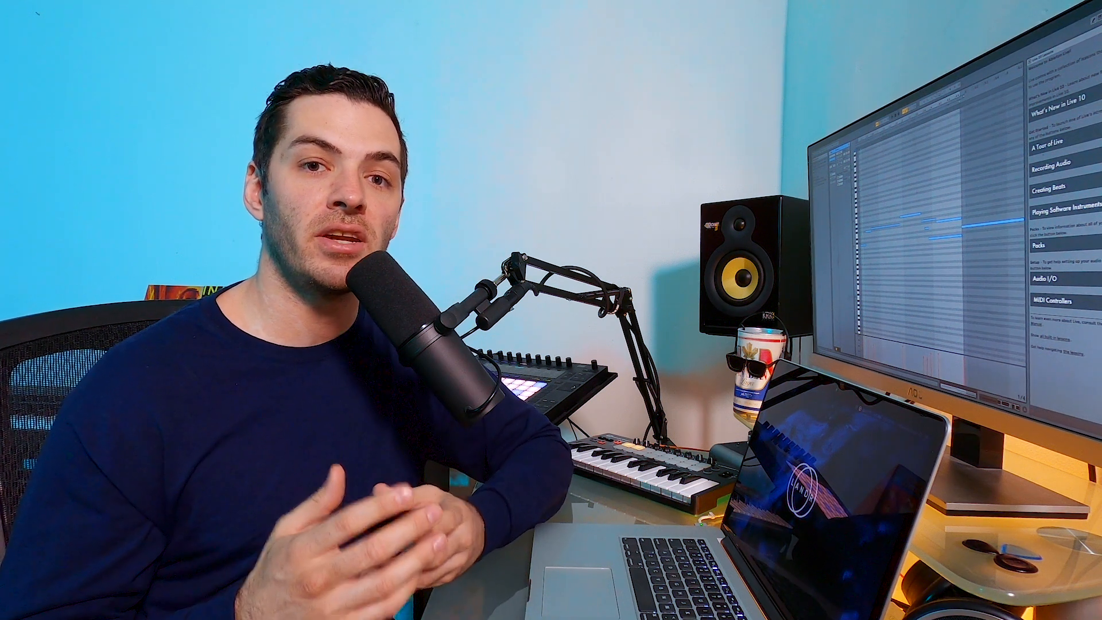
# Step: Extend the captured clip on track 1 to end at bar 17 and open it in the note editor
pyautogui.click(733, 33)
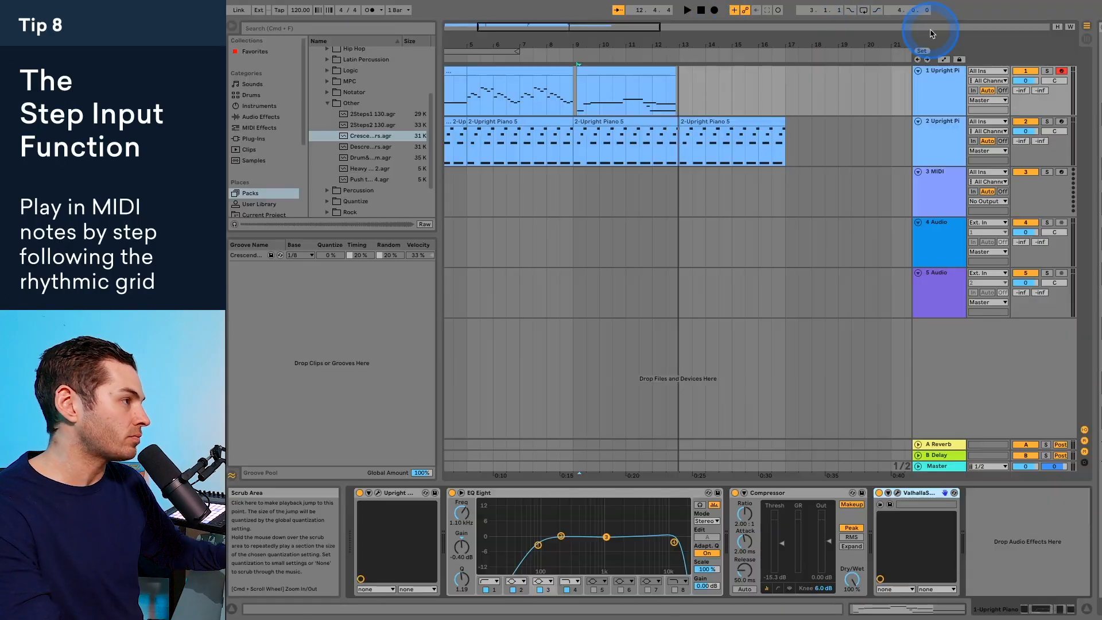
pyautogui.moveTo(696, 70); pyautogui.dragTo(772, 69)
pyautogui.click(706, 71)
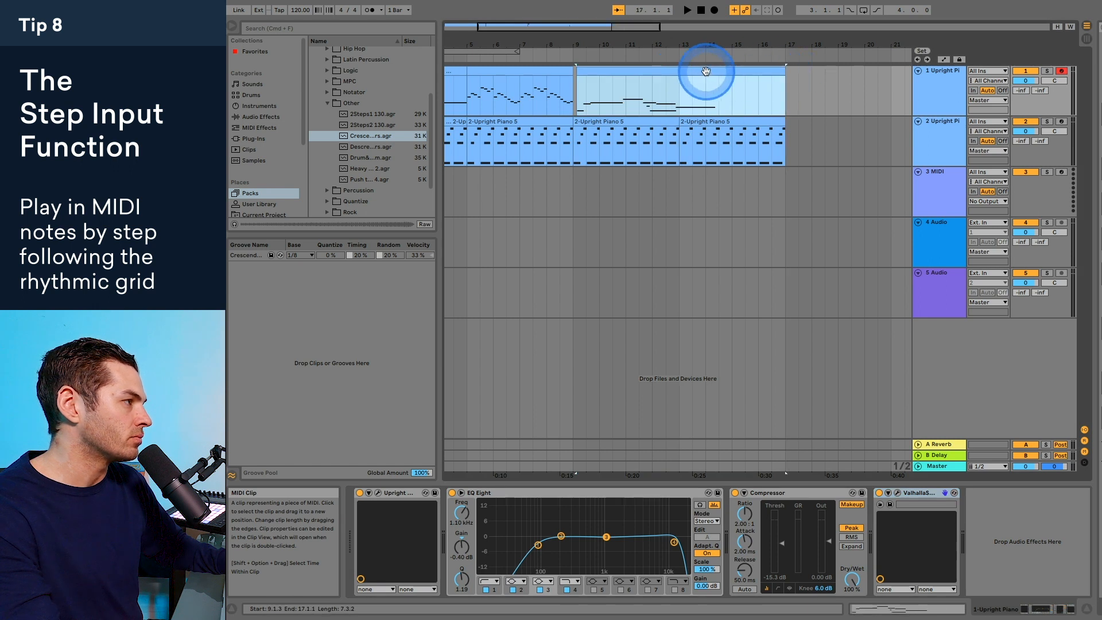
pyautogui.doubleClick(706, 71)
# Step: Delete the melody's last D#5 note and step-input one-bar chords G5-D#5-C5, D#5-C5-G#4, C5-G#4-F4 and A#4-G4-D#4 from bar 5
pyautogui.moveTo(810, 250); pyautogui.dragTo(813, 325)
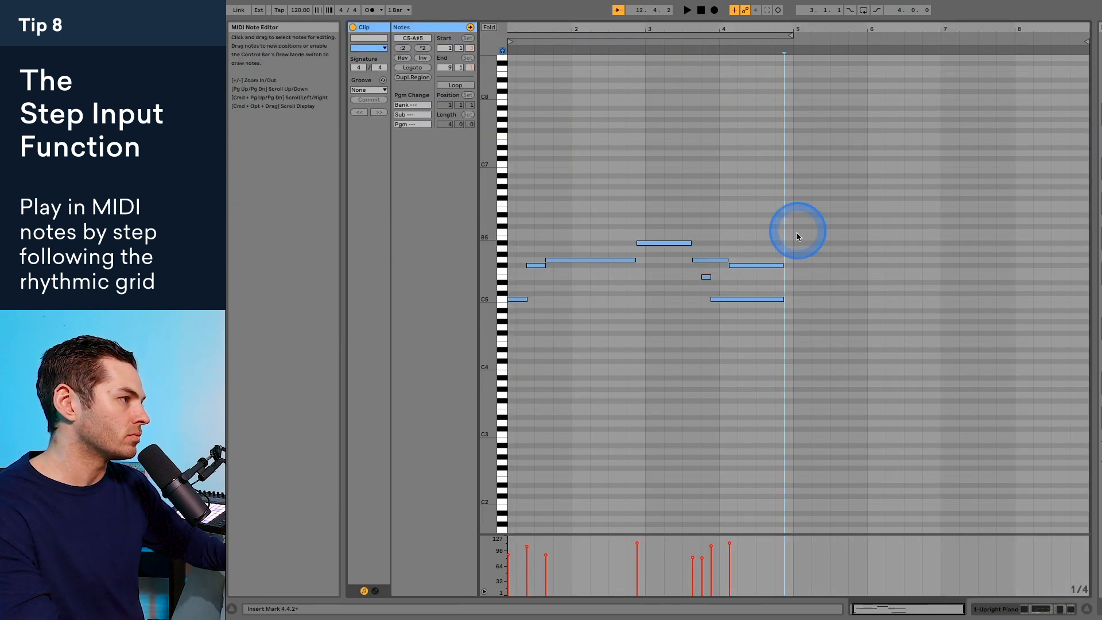
pyautogui.click(796, 213)
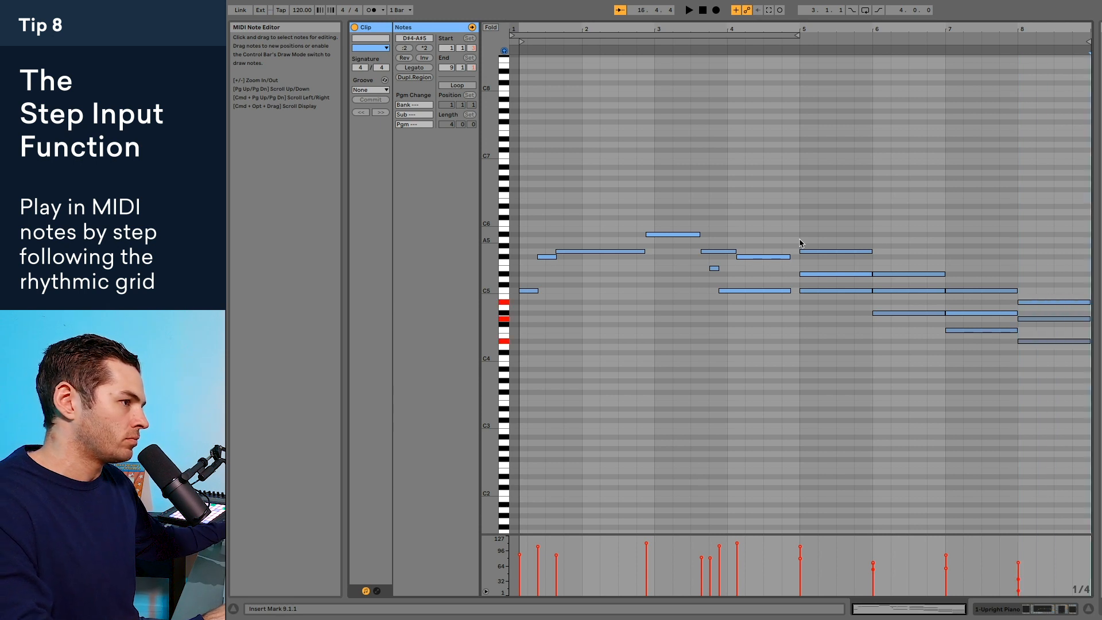
# Step: Play the step-input chords from bar 5 of the clip
pyautogui.click(801, 242)
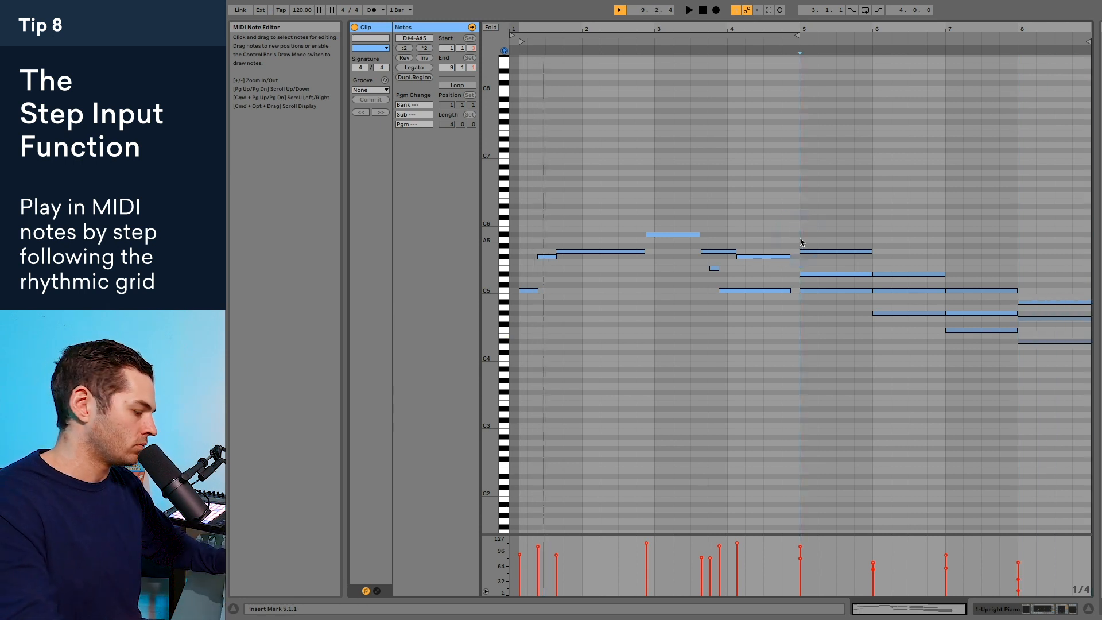
pyautogui.scroll(-1, 802, 242)
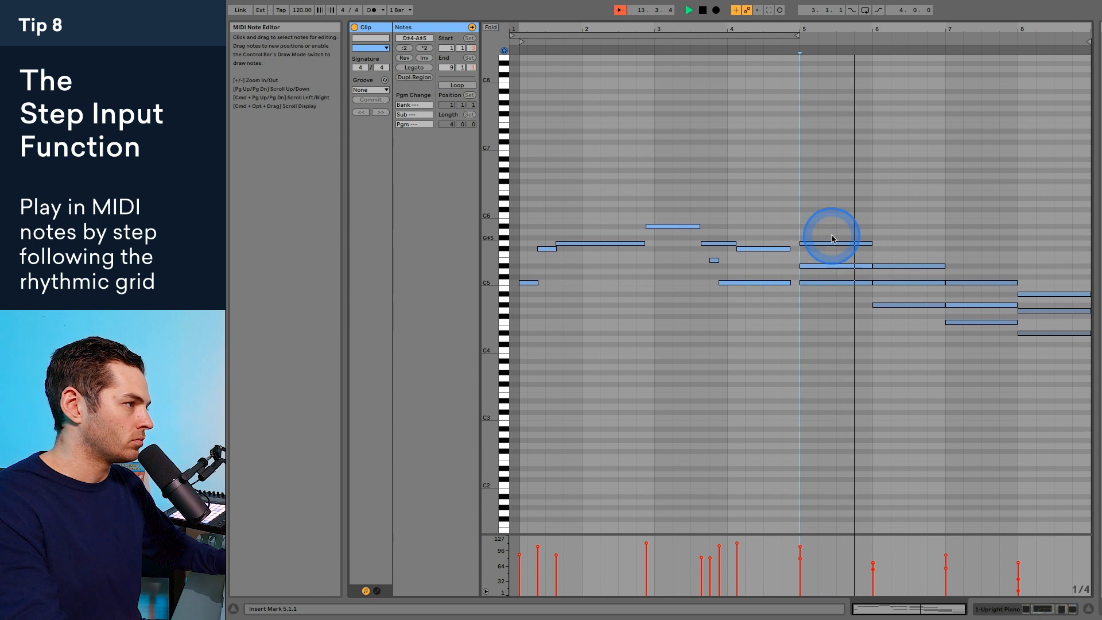
pyautogui.moveTo(916, 5)
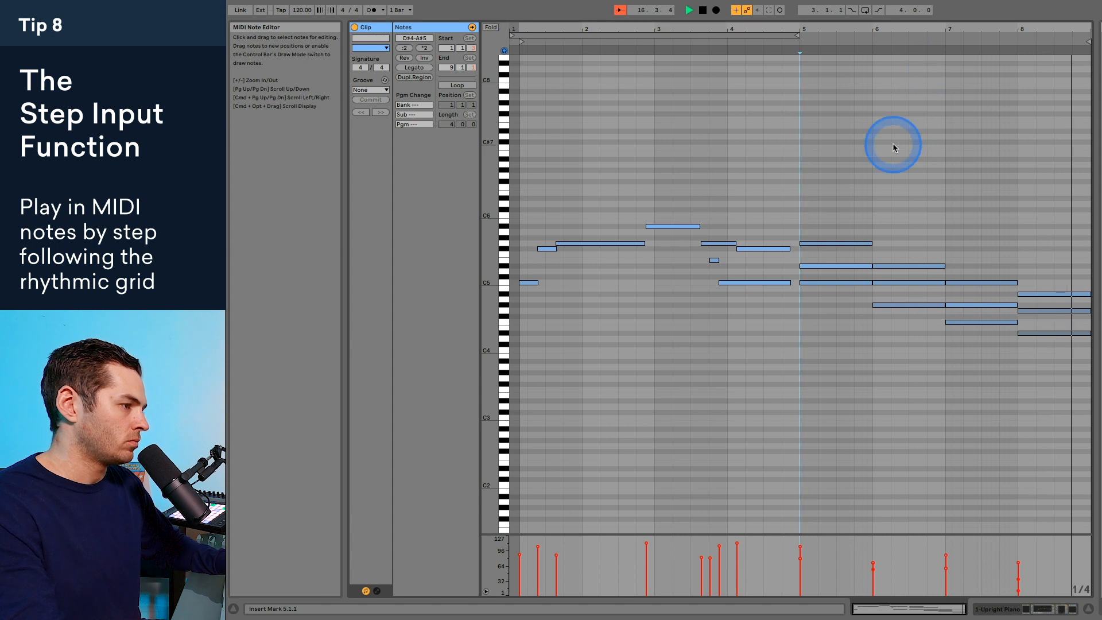
# Step: Stop recording the new piano melody from bar 13 on track 1 and open its clip in the note editor
pyautogui.press('space')
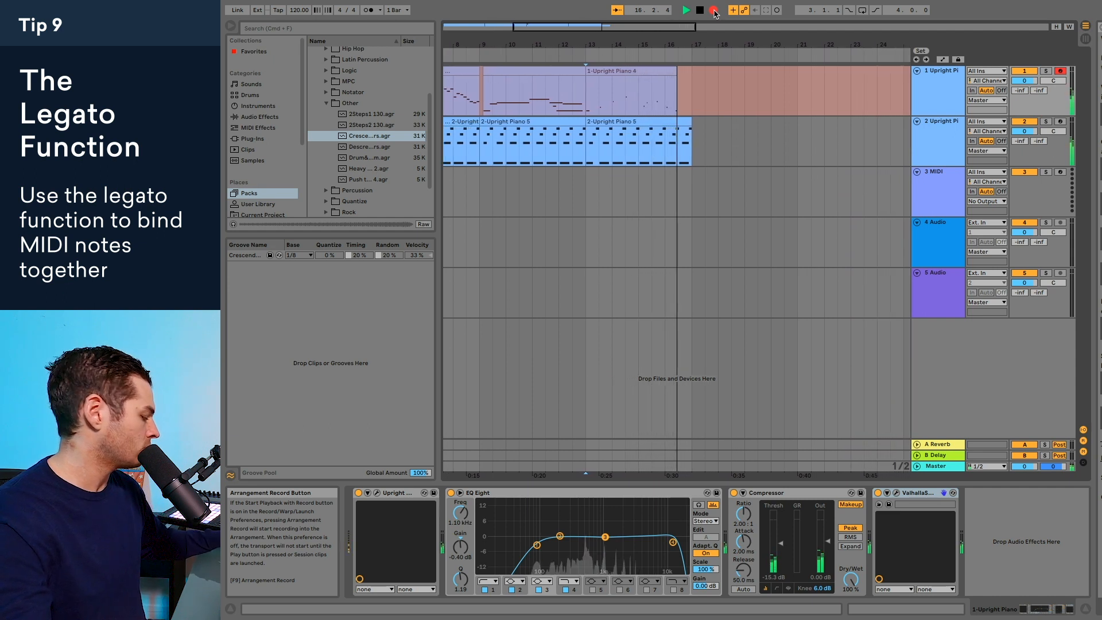
pyautogui.click(713, 10)
pyautogui.click(610, 67)
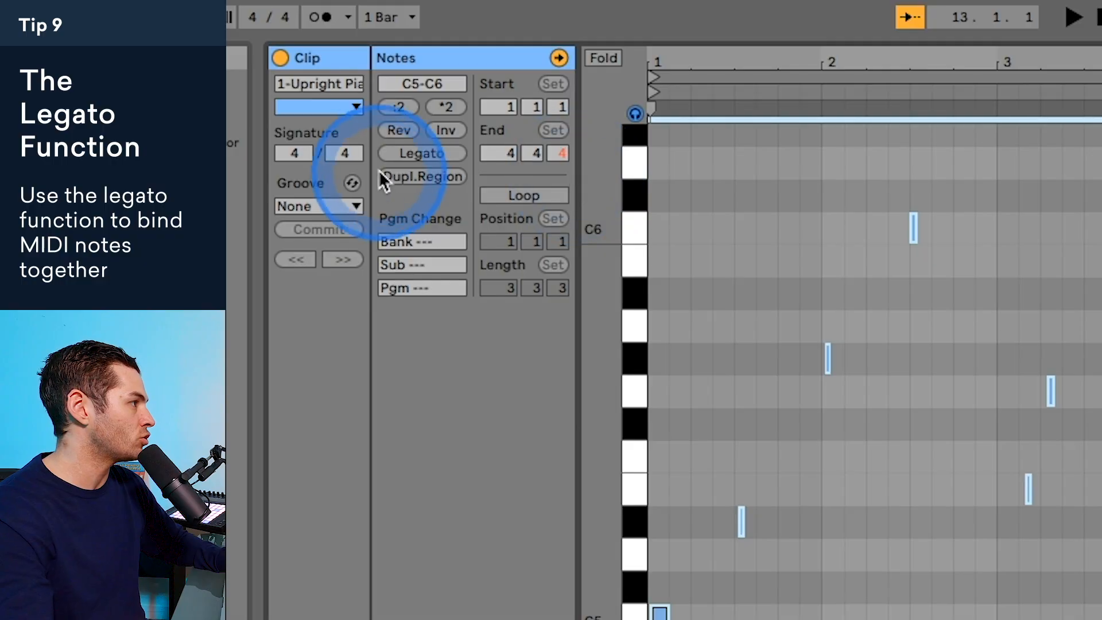
# Step: Try the Legato function on all the short notes of the newly recorded clip
pyautogui.click(417, 153)
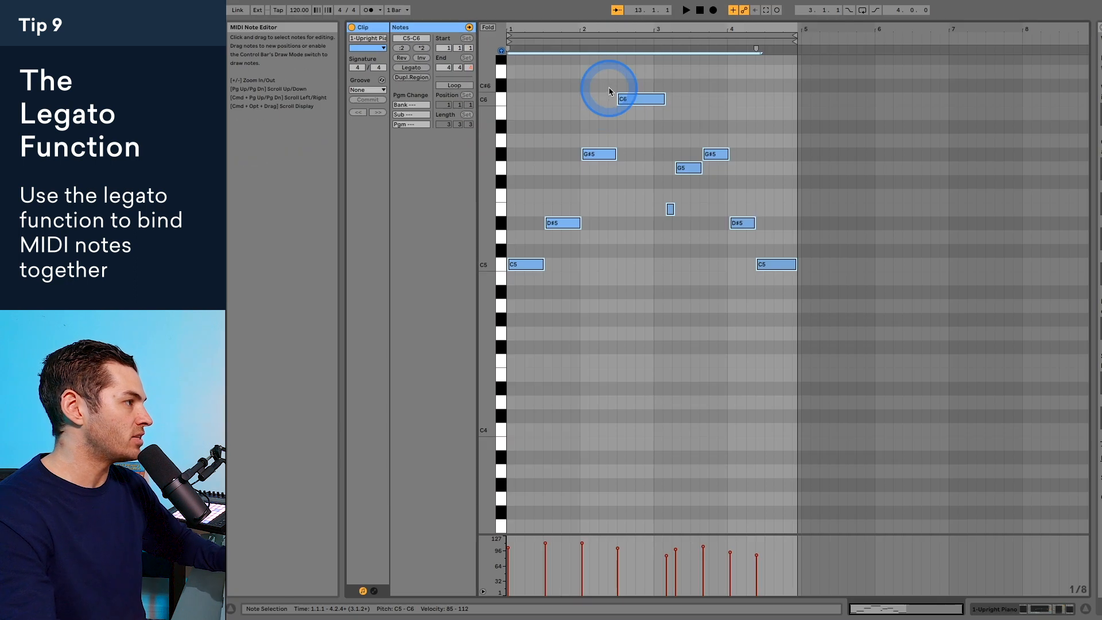
pyautogui.moveTo(587, 28); pyautogui.dragTo(571, 31)
pyautogui.moveTo(787, 27); pyautogui.dragTo(788, 29)
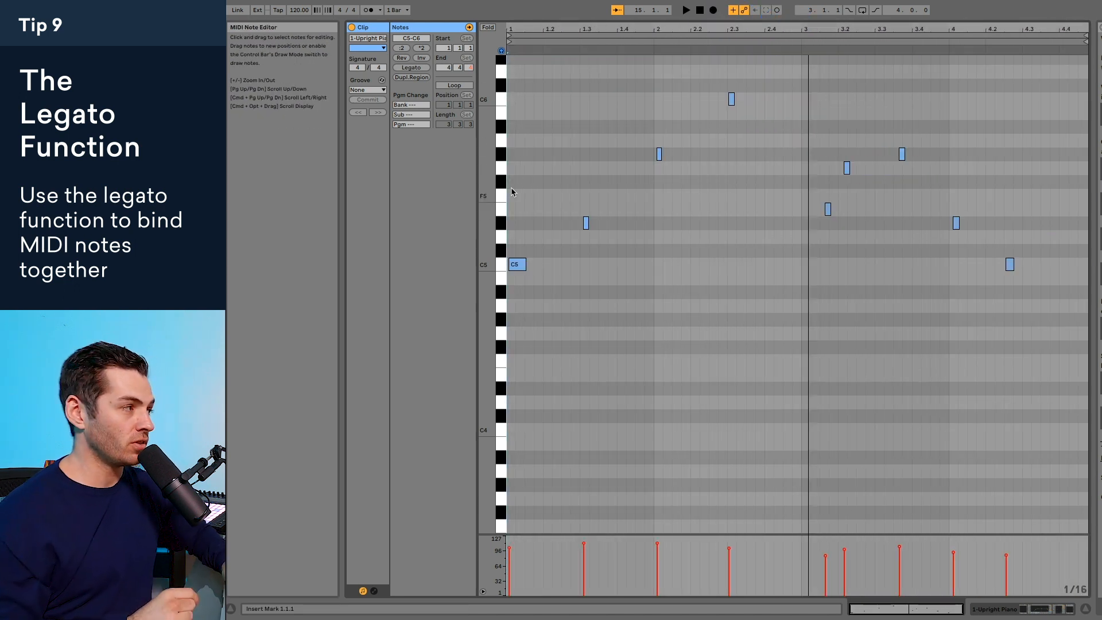
# Step: Bind all notes of the clip together with Legato and quantize their starts and ends to 1/8 at 70%
pyautogui.press('space')
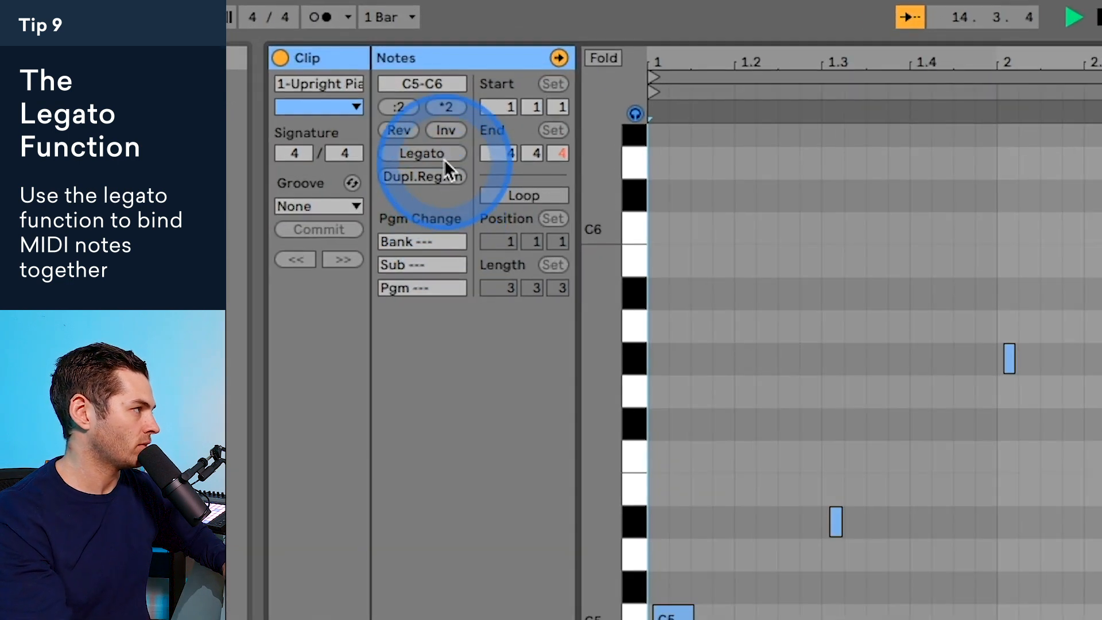
pyautogui.click(443, 156)
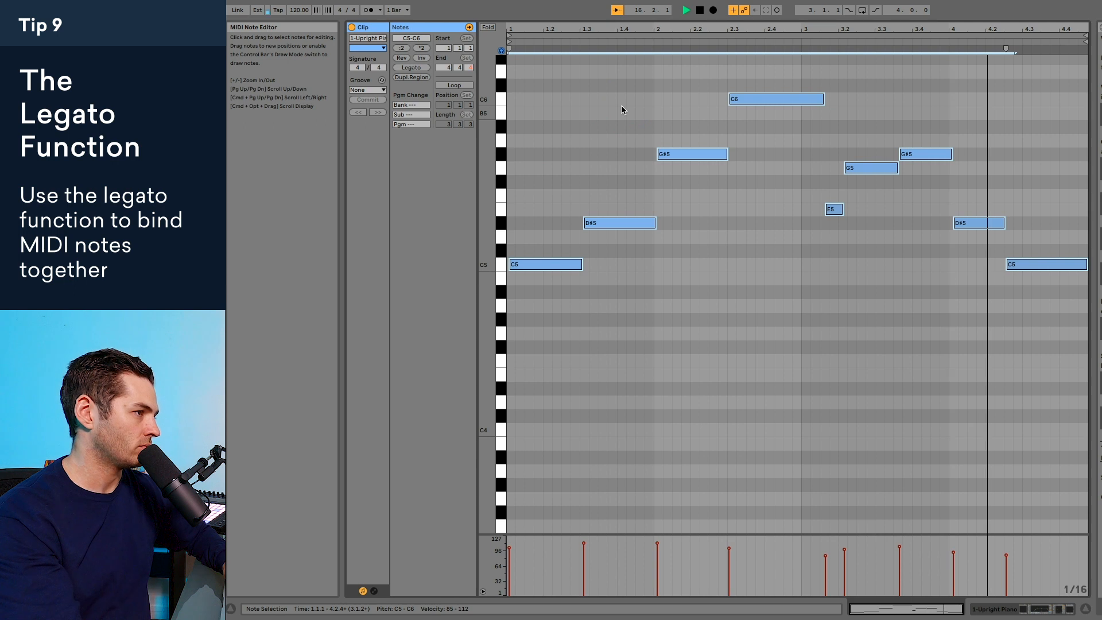
pyautogui.press('super+shift+u')
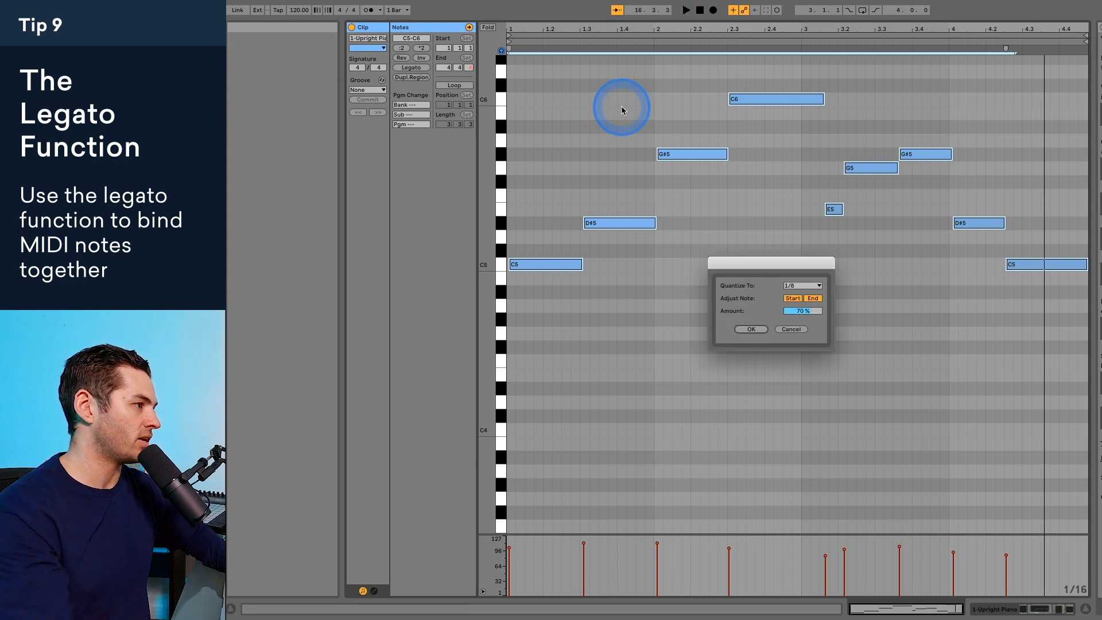
pyautogui.click(752, 329)
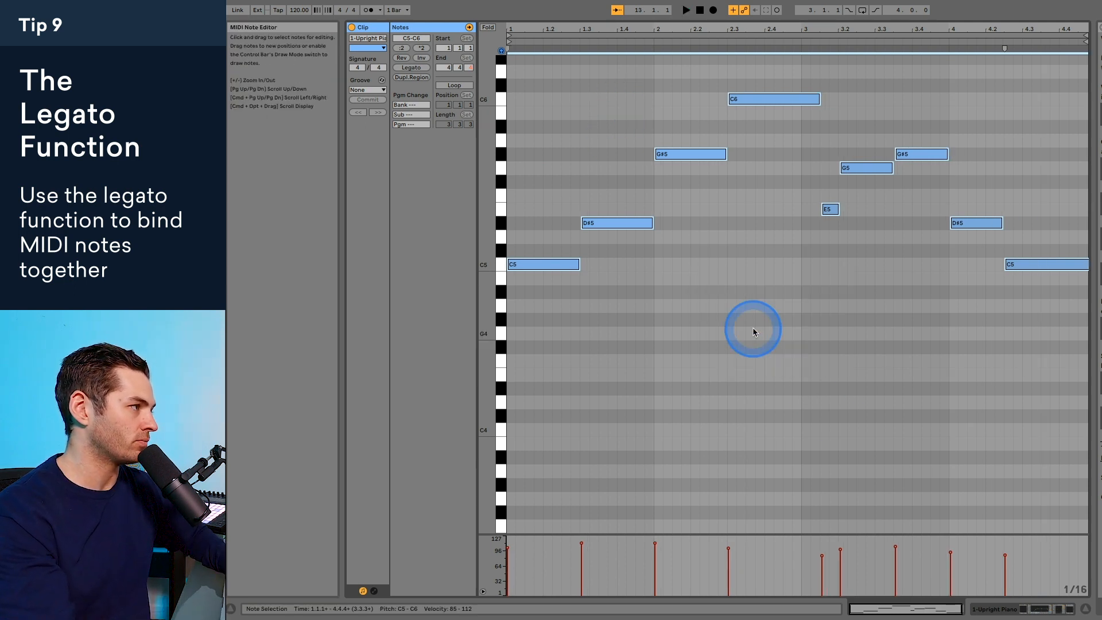